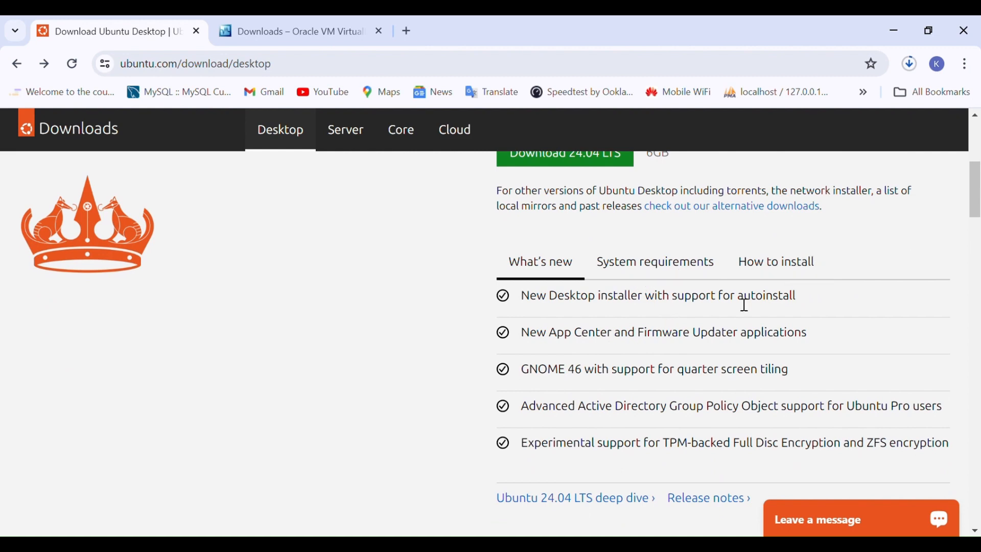
Review the Ubuntu 24.04 LTS desktop download page and the VirtualBox 7.0.18 platform packages page.
{"action": "scroll", "coordinate": [631, 305], "scroll_direction": "up", "scroll_amount": 3}
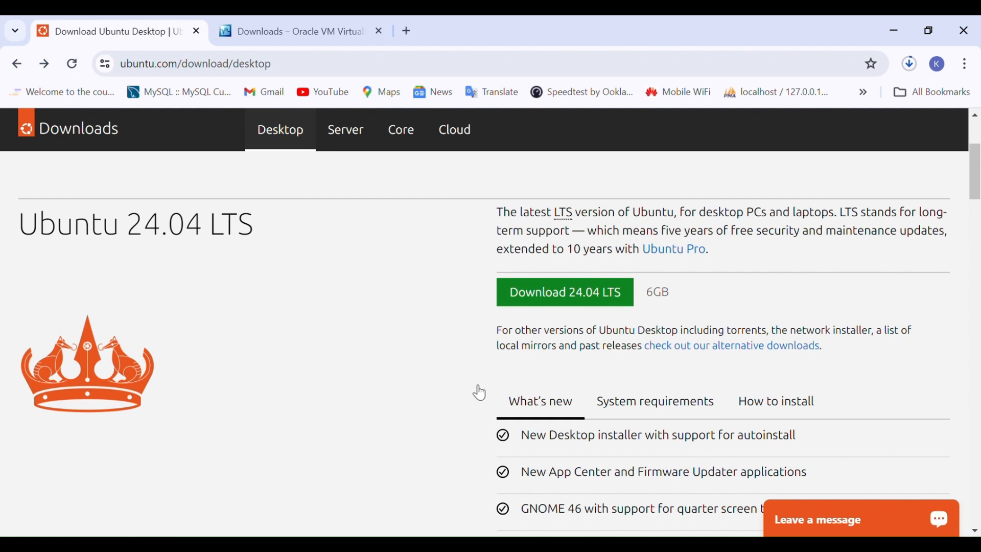
{"action": "left_click", "coordinate": [294, 22]}
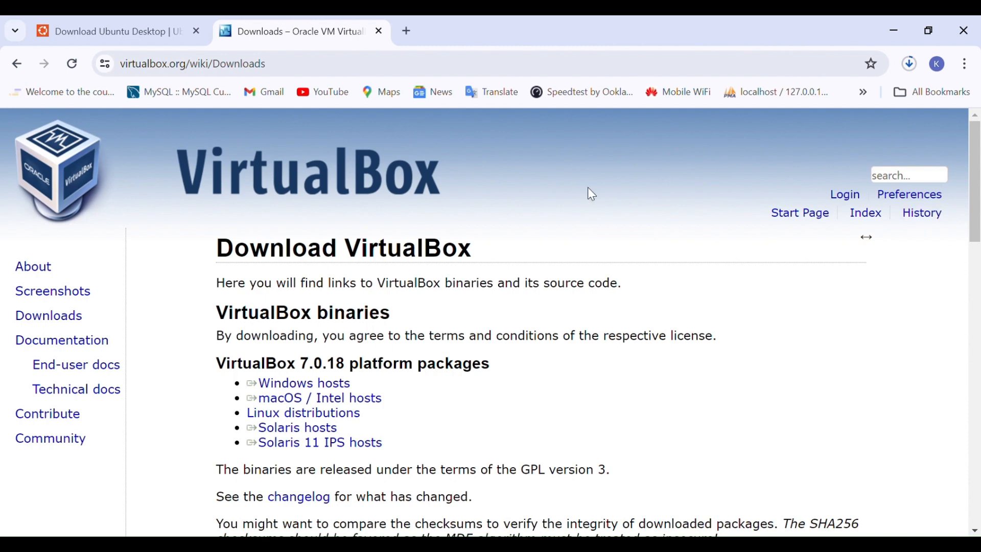
{"action": "left_click", "coordinate": [126, 21]}
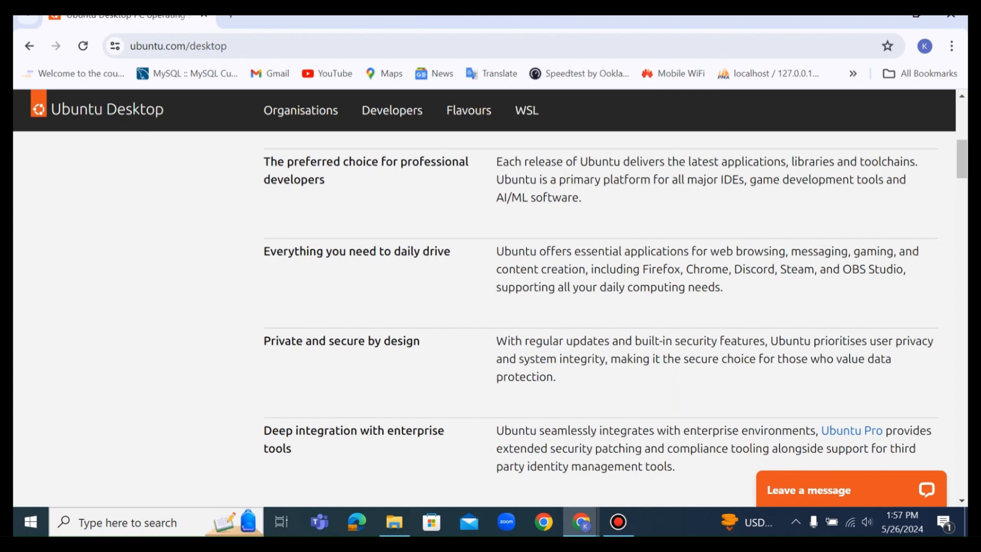
Search Windows for virtualbox and launch Oracle VM VirtualBox.
{"action": "left_click", "coordinate": [148, 522]}
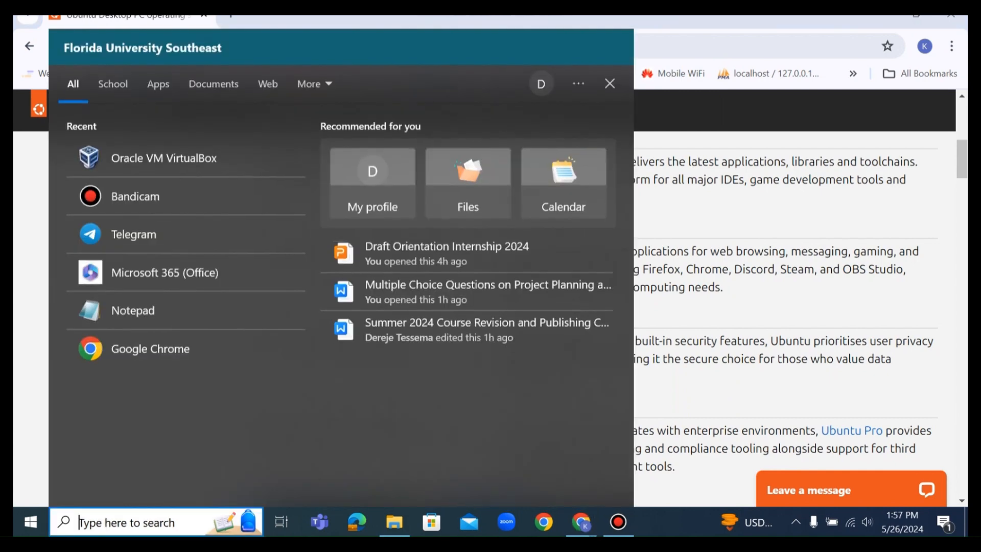
{"action": "type", "text": "vir"}
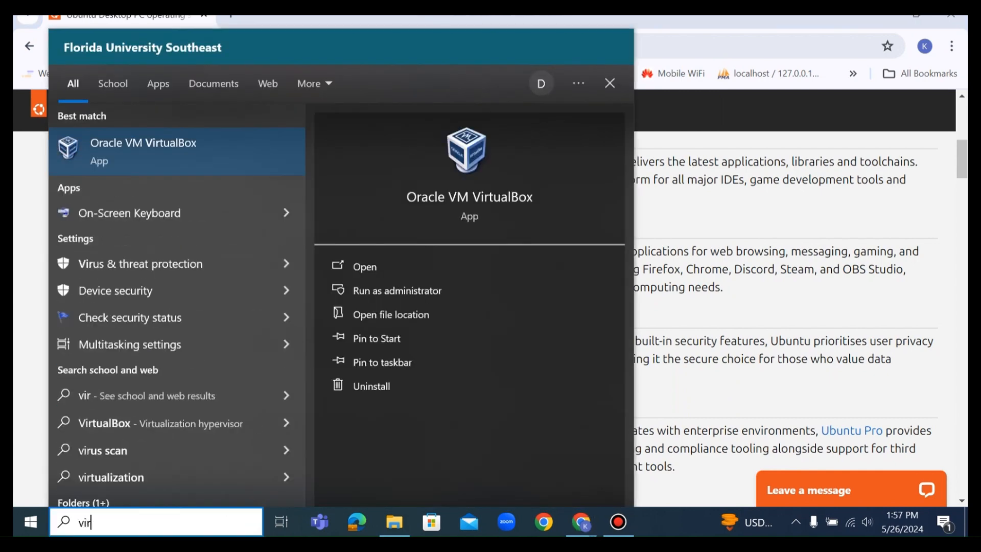
{"action": "type", "text": "tualbo"}
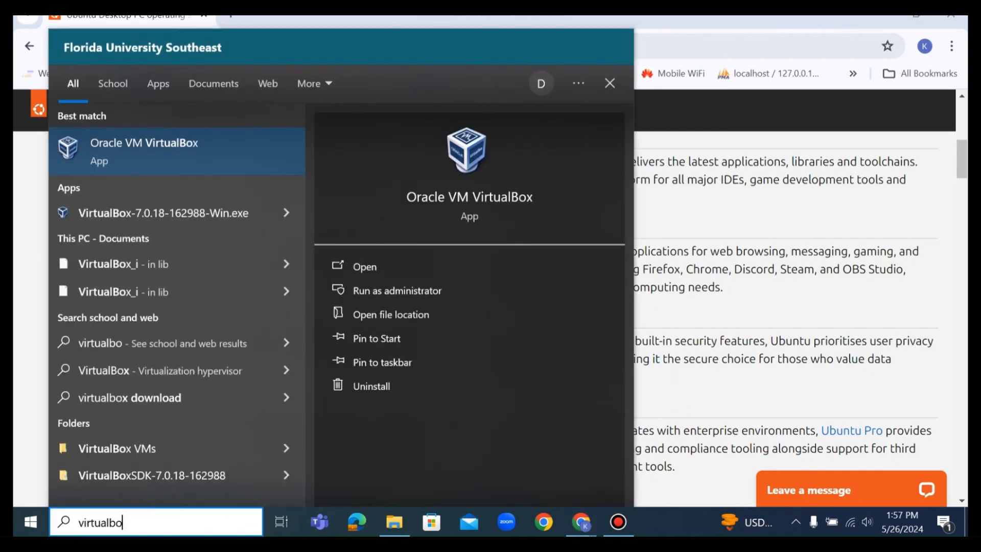
{"action": "key", "text": "Return"}
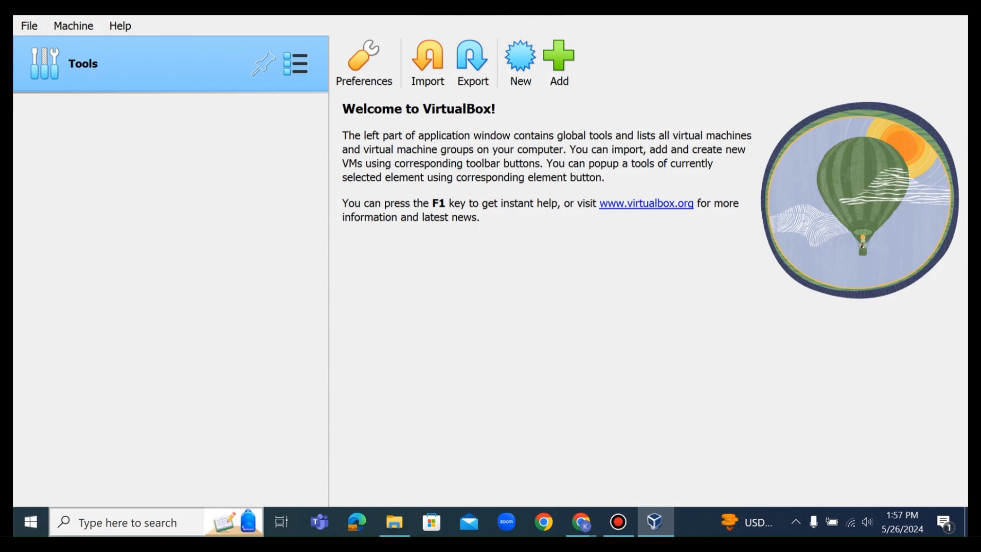
{"action": "left_click", "coordinate": [30, 521]}
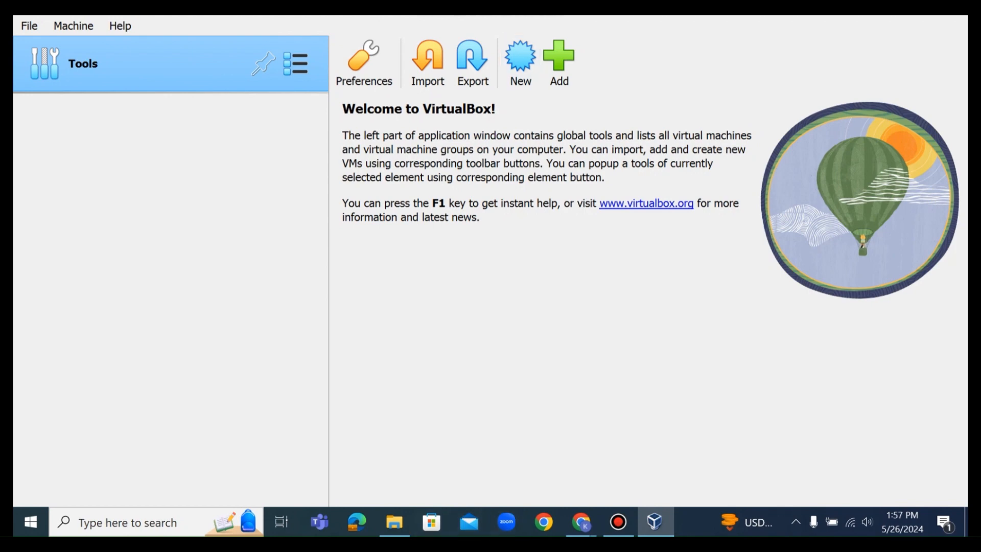
Start creating a new virtual machine and name it Ubuntu.
{"action": "left_click", "coordinate": [520, 61]}
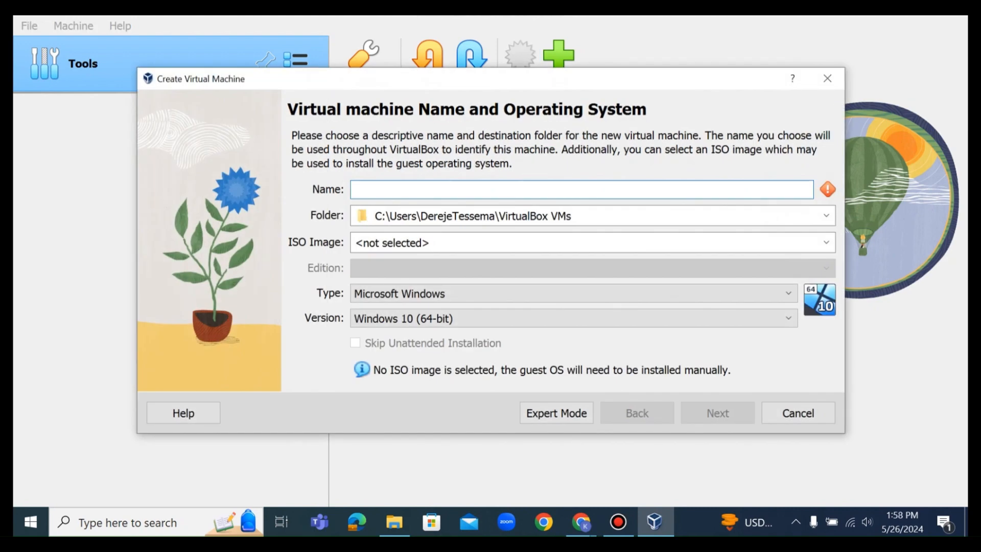
{"action": "type", "text": "/u"}
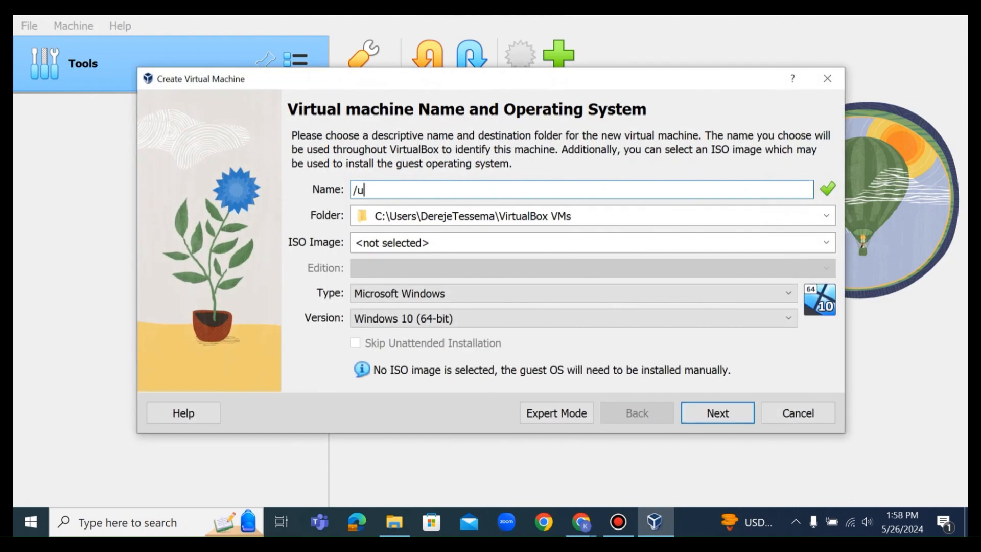
{"action": "key", "text": "BackSpace"}
{"action": "key", "text": "BackSpace"}
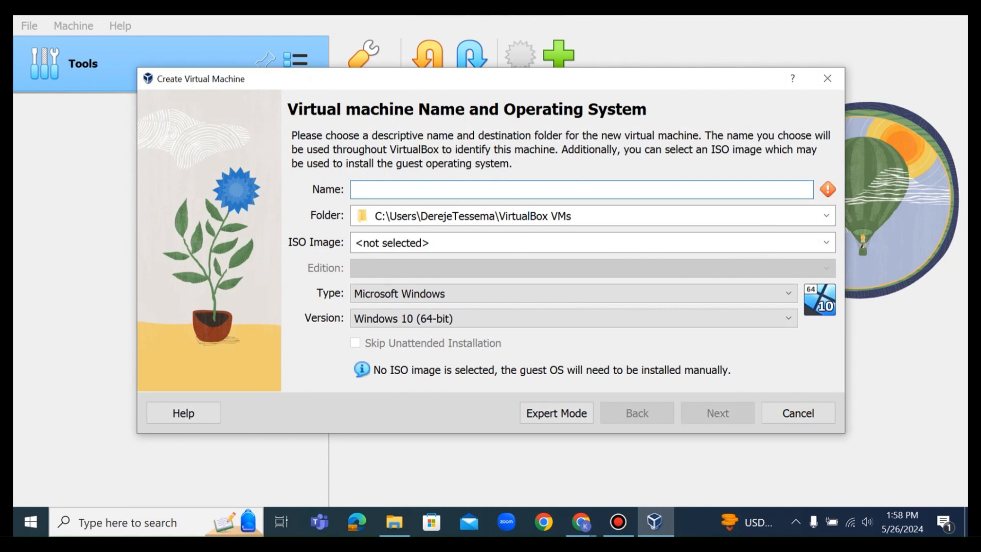
{"action": "type", "text": "Ubuntu"}
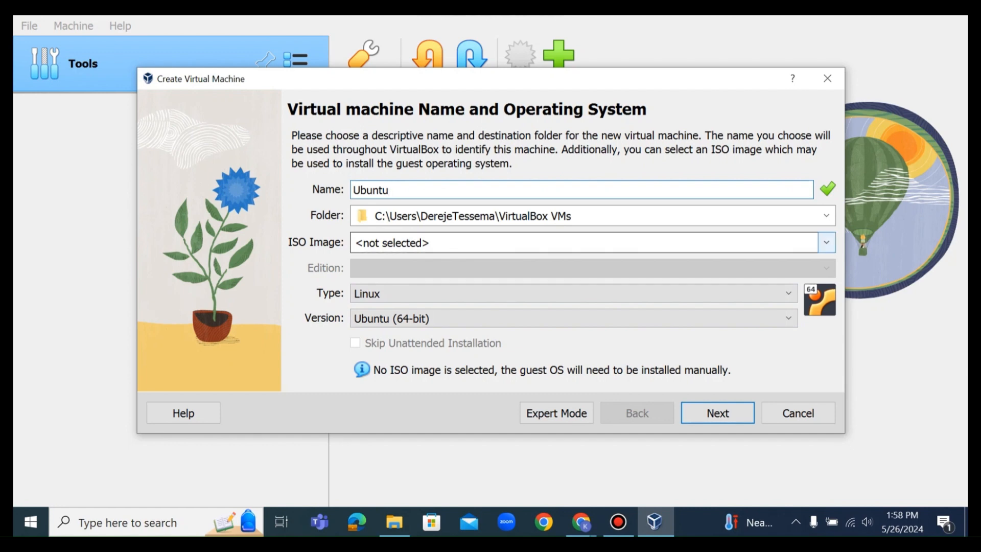
Choose ubuntu-24.04-desktop-amd64.iso from the Downloads folder as the ISO image and continue to the unattended install setup.
{"action": "left_click", "coordinate": [826, 242]}
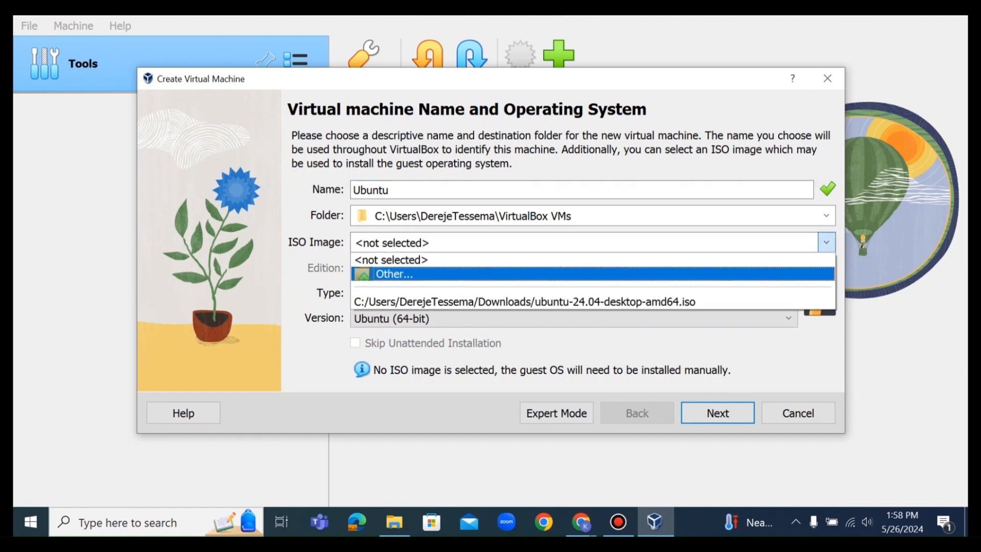
{"action": "left_click", "coordinate": [593, 302]}
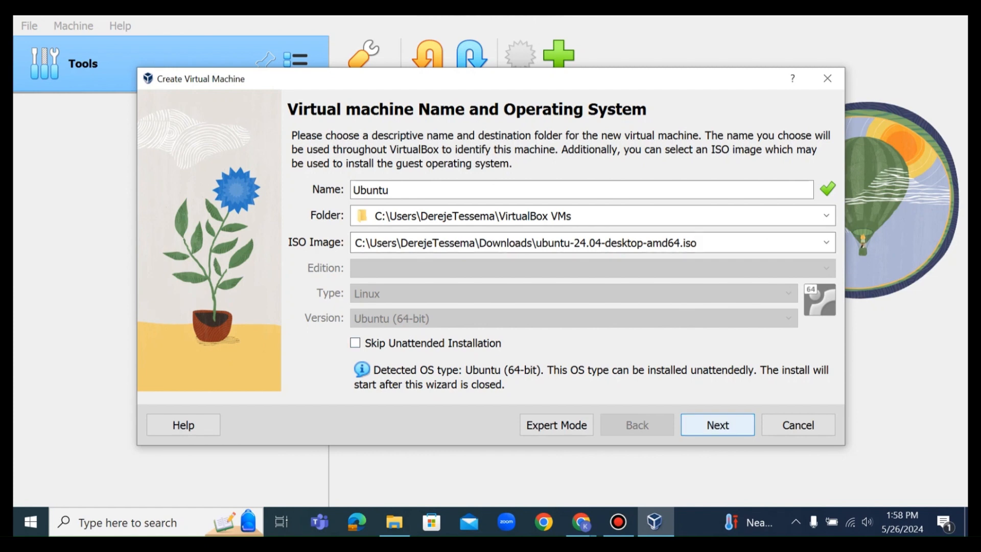
{"action": "left_click", "coordinate": [717, 424]}
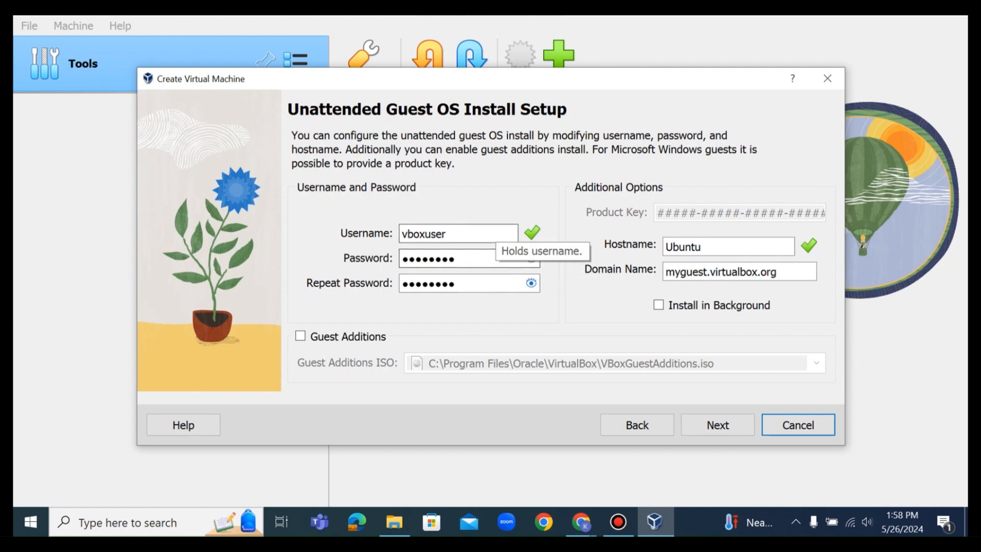
Replace the unattended install's default username with linux.
{"action": "left_click", "coordinate": [492, 231]}
{"action": "key", "text": "BackSpace"}
{"action": "key", "text": "BackSpace"}
{"action": "key", "text": "BackSpace"}
{"action": "key", "text": "BackSpace"}
{"action": "key", "text": "BackSpace"}
{"action": "key", "text": "BackSpace"}
{"action": "key", "text": "BackSpace"}
{"action": "key", "text": "BackSpace"}
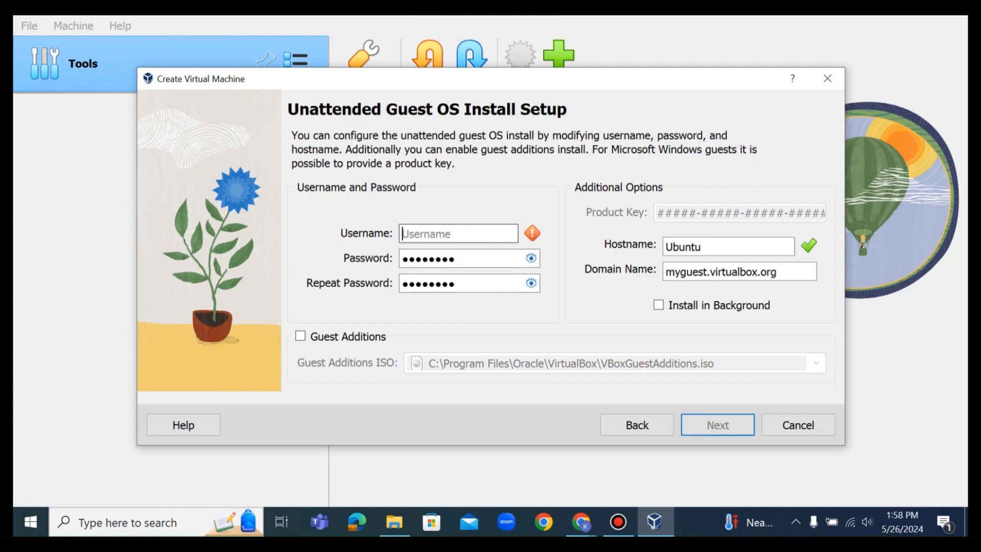
{"action": "type", "text": "linux"}
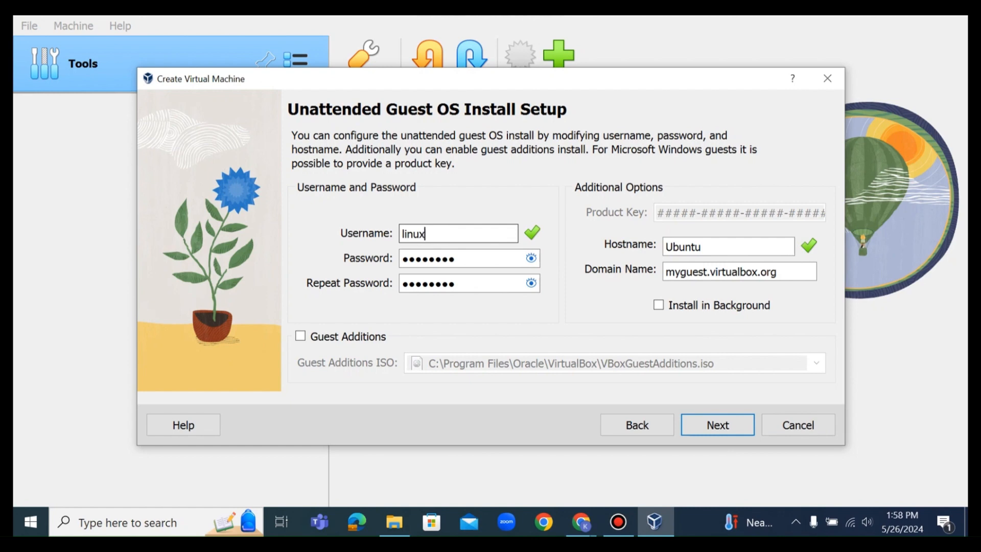
Replace the default password with the account password in both password fields and continue to the hardware settings.
{"action": "key", "text": "Tab"}
{"action": "key", "text": "BackSpace"}
{"action": "key", "text": "BackSpace"}
{"action": "key", "text": "BackSpace"}
{"action": "key", "text": "BackSpace"}
{"action": "key", "text": "BackSpace"}
{"action": "key", "text": "BackSpace"}
{"action": "key", "text": "BackSpace"}
{"action": "key", "text": "BackSpace"}
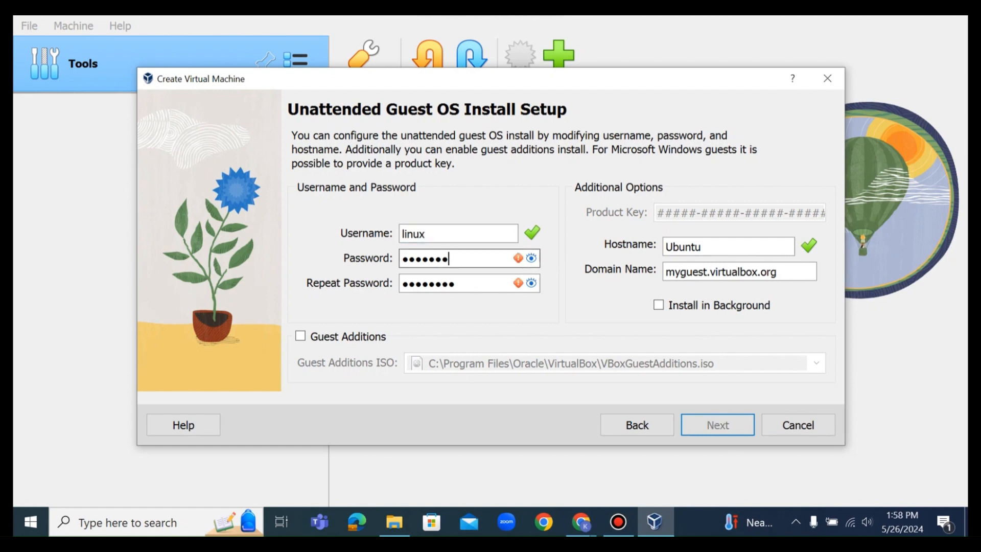
{"action": "type", "text": "••••"}
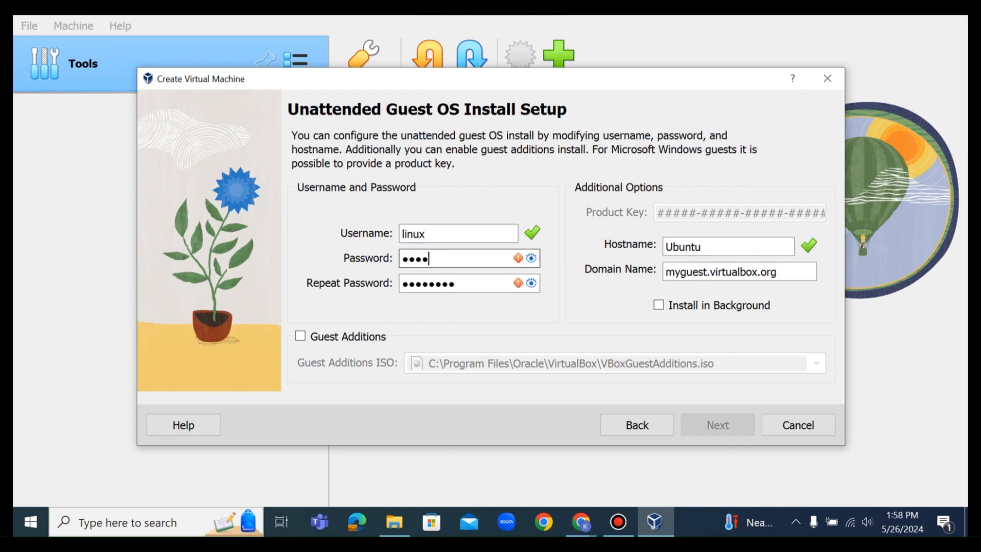
{"action": "left_click", "coordinate": [455, 283]}
{"action": "key", "text": "BackSpace"}
{"action": "key", "text": "BackSpace"}
{"action": "key", "text": "BackSpace"}
{"action": "key", "text": "BackSpace"}
{"action": "key", "text": "BackSpace"}
{"action": "key", "text": "BackSpace"}
{"action": "key", "text": "BackSpace"}
{"action": "key", "text": "BackSpace"}
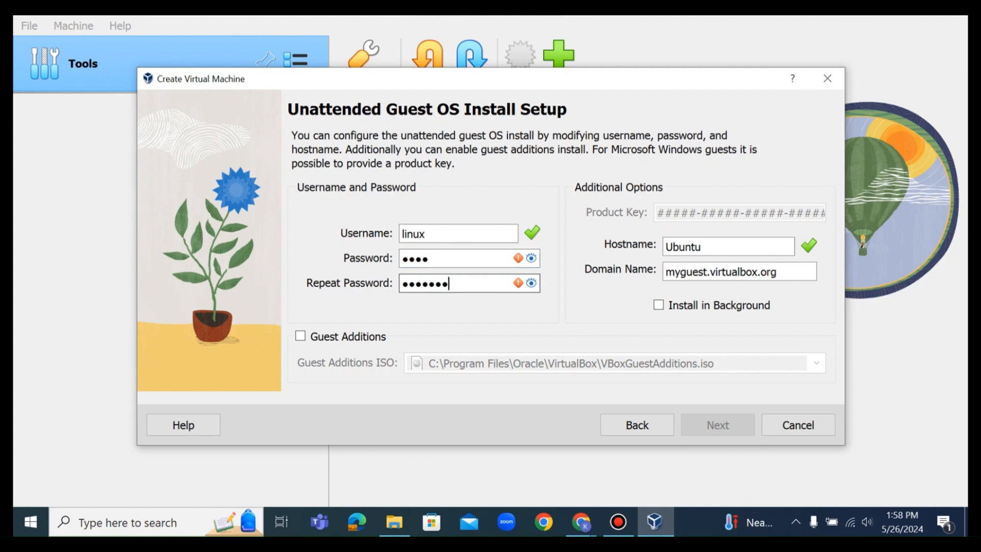
{"action": "type", "text": "••••"}
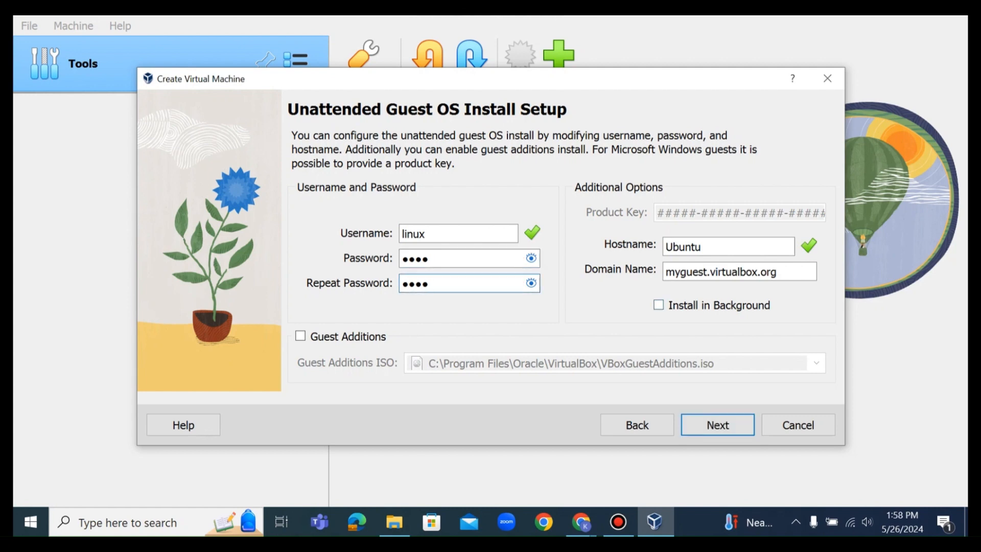
{"action": "key", "text": "Return"}
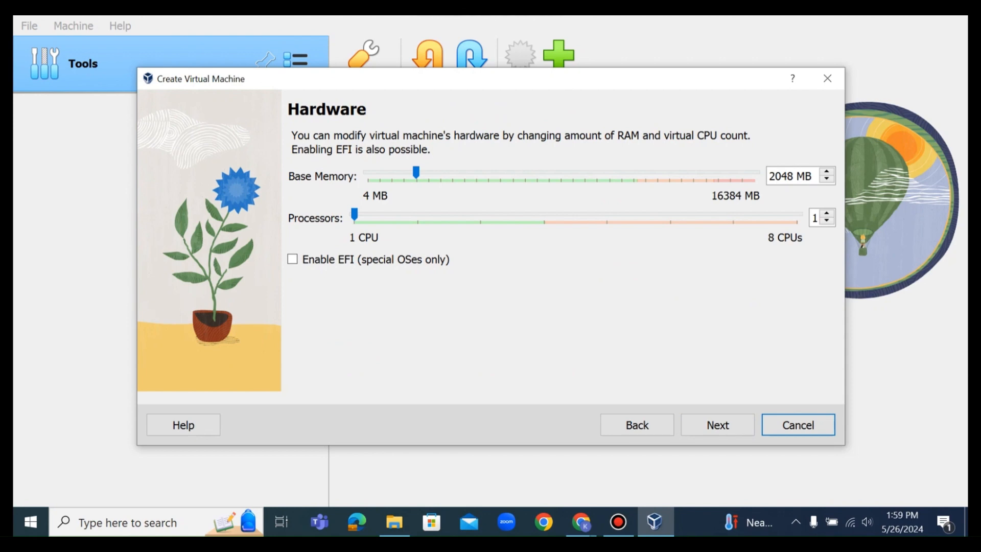
Assign 2 processors to the virtual machine, accept 2048 MB of base memory, and continue to the hard disk settings.
{"action": "left_click", "coordinate": [354, 216]}
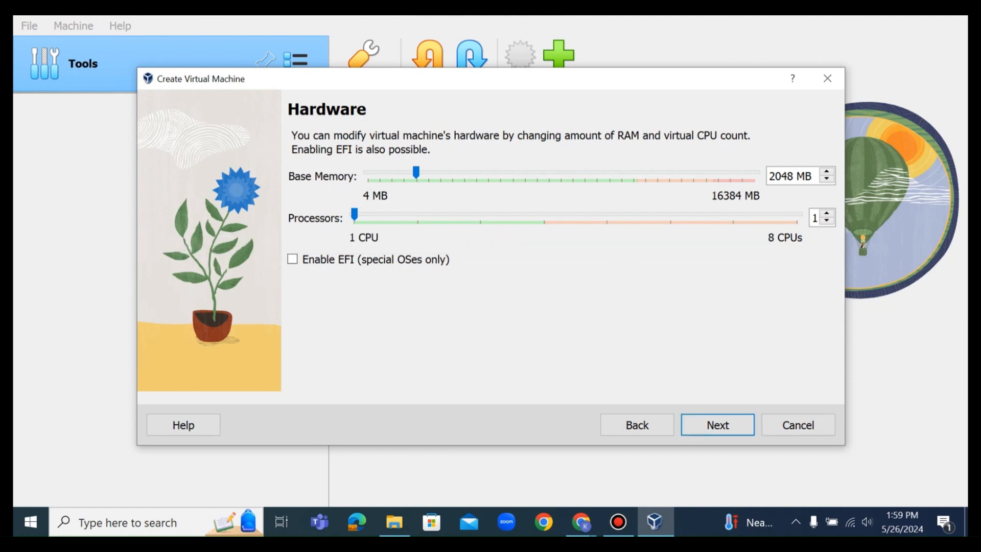
{"action": "left_click_drag", "start_coordinate": [355, 215], "coordinate": [418, 214]}
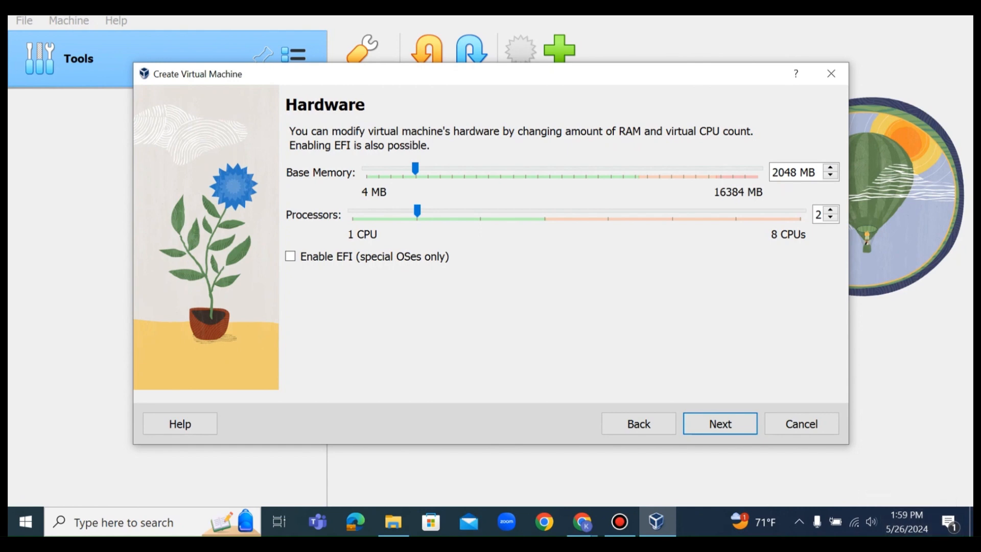
{"action": "left_click", "coordinate": [720, 424]}
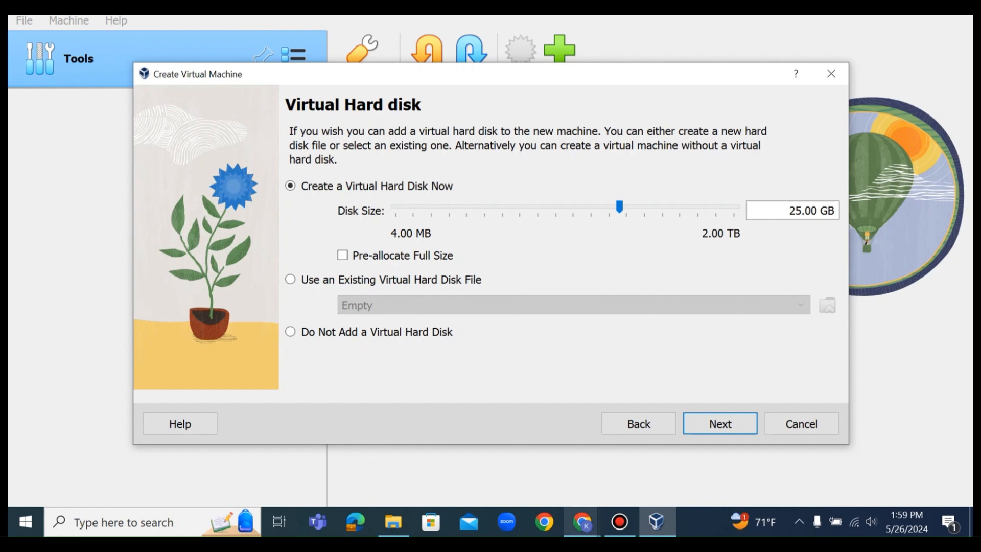
Accept a new 25.00 GB virtual hard disk, review the configuration summary, and finish creating the machine.
{"action": "left_click", "coordinate": [720, 424]}
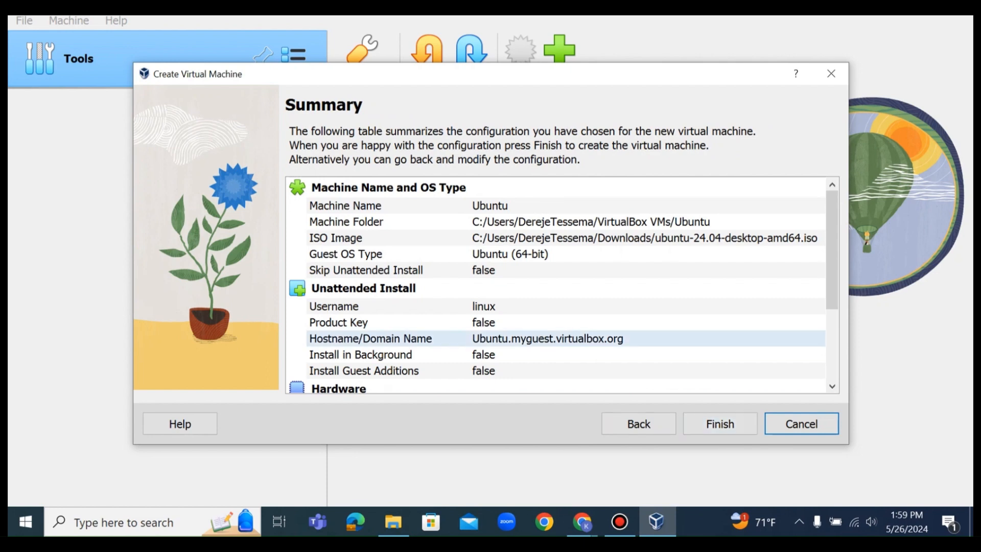
{"action": "scroll", "coordinate": [557, 285], "scroll_direction": "down", "scroll_amount": 2}
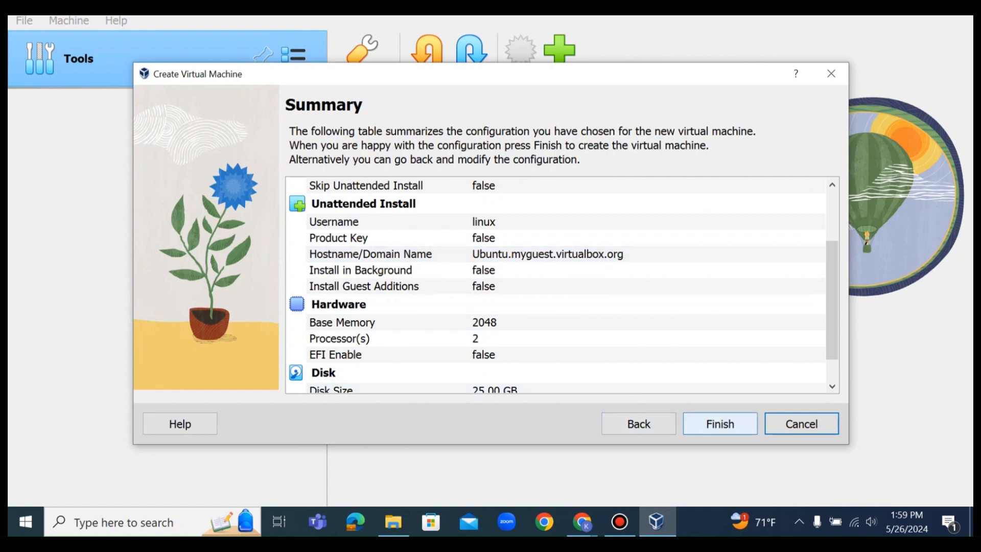
{"action": "left_click", "coordinate": [720, 423]}
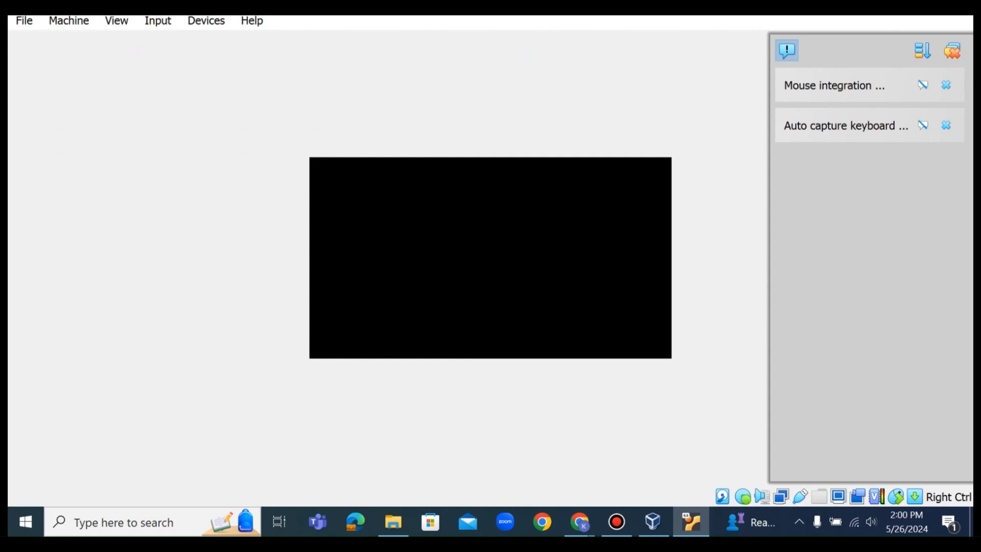
Check the Ubuntu machine's details in the VirtualBox manager, then return to its window and set it to full-screen mode.
{"action": "key", "text": "alt+Tab"}
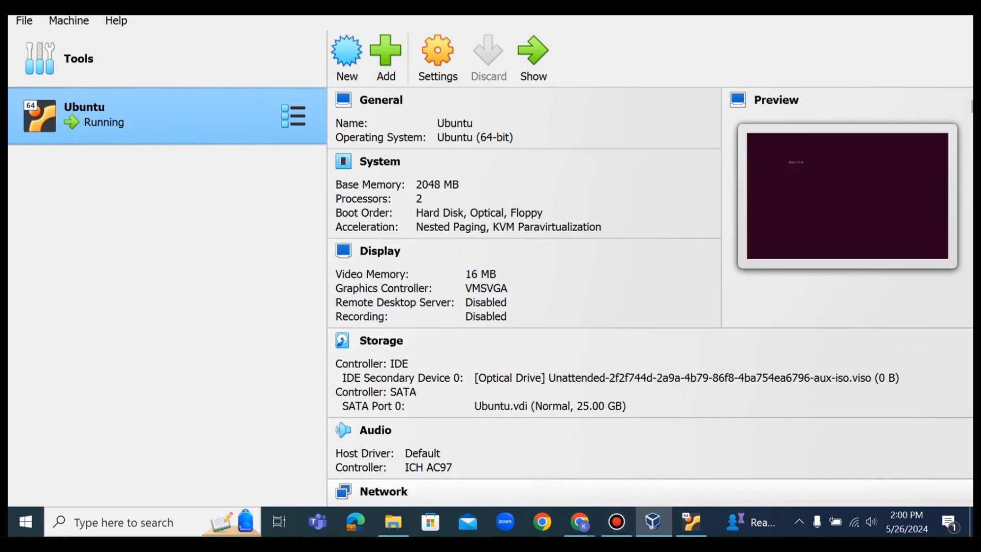
{"action": "left_click", "coordinate": [691, 522]}
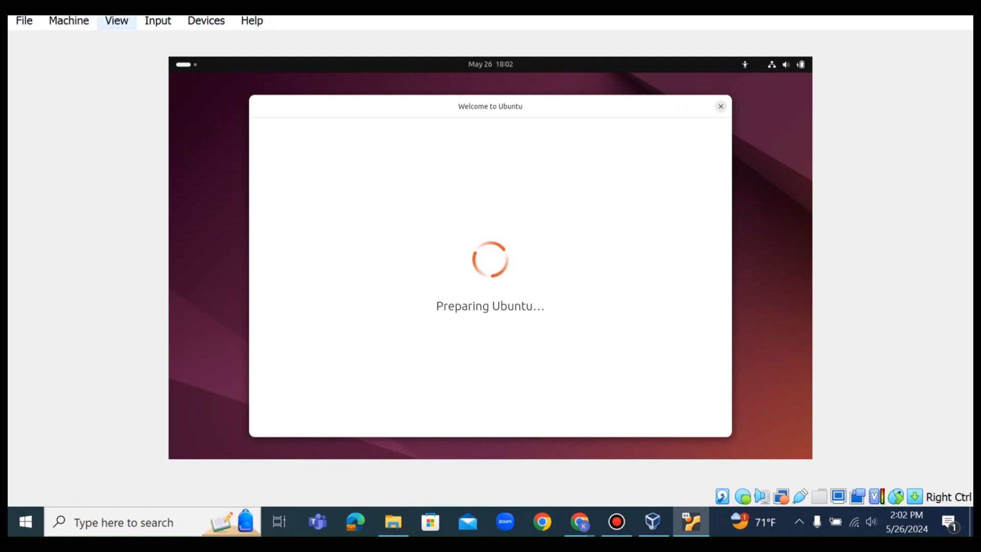
{"action": "left_click", "coordinate": [116, 21]}
{"action": "left_click", "coordinate": [167, 42]}
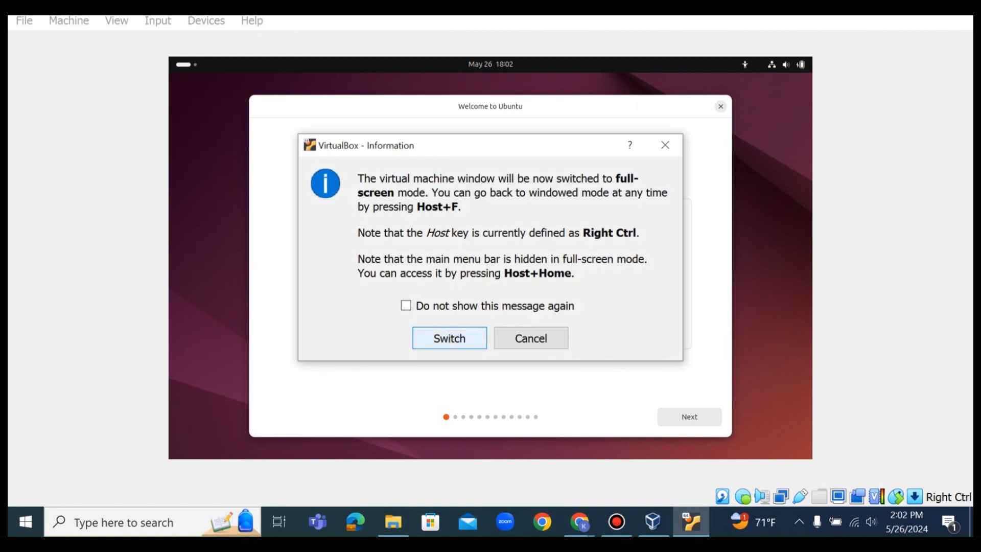
{"action": "key", "text": "Return"}
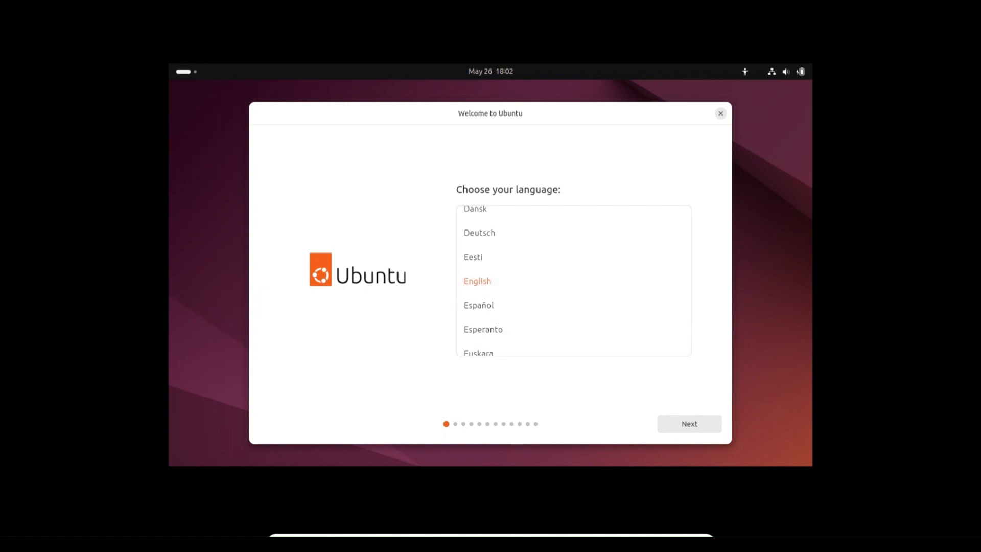
Proceed through the Ubuntu installer with English as the language, default accessibility options and the English (US) keyboard layout.
{"action": "left_click", "coordinate": [689, 424]}
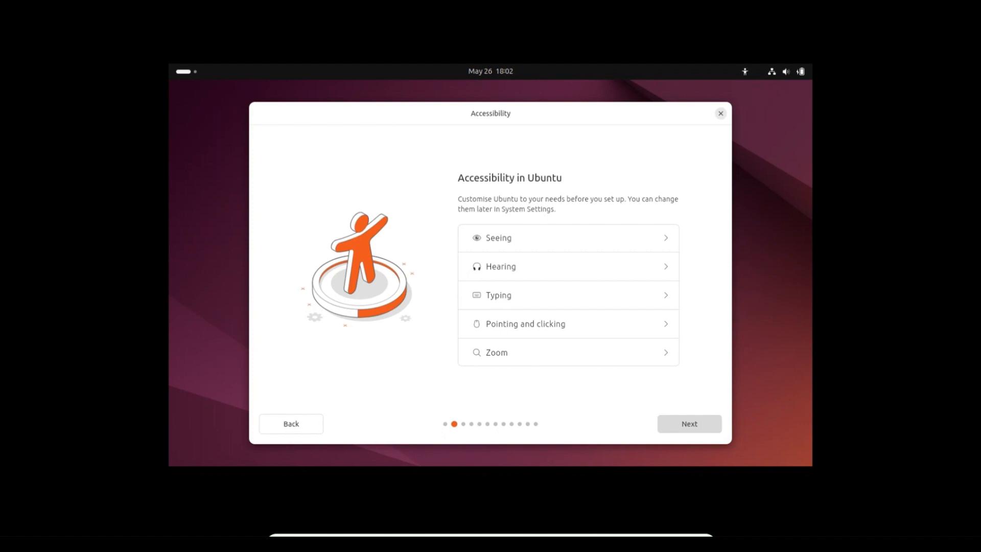
{"action": "left_click", "coordinate": [689, 423]}
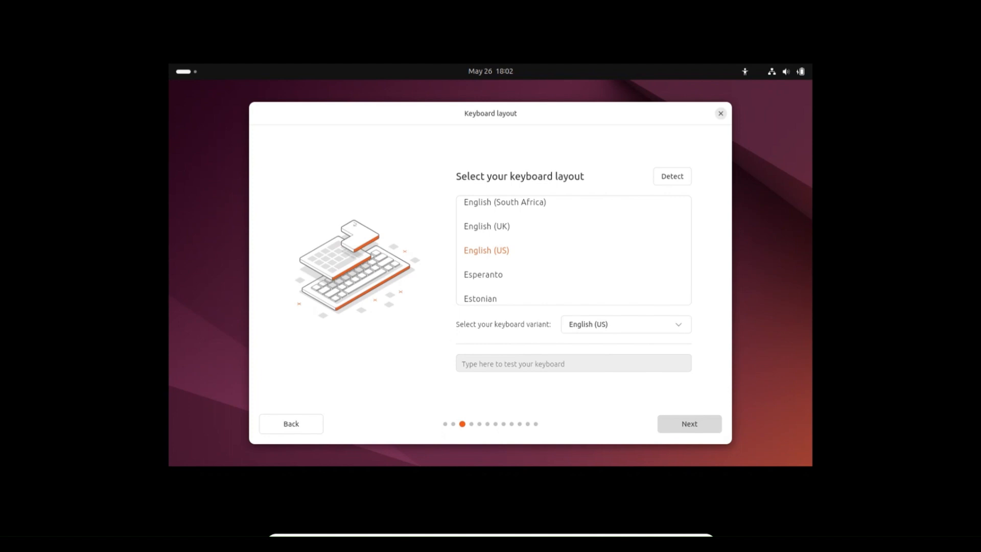
{"action": "left_click", "coordinate": [689, 424]}
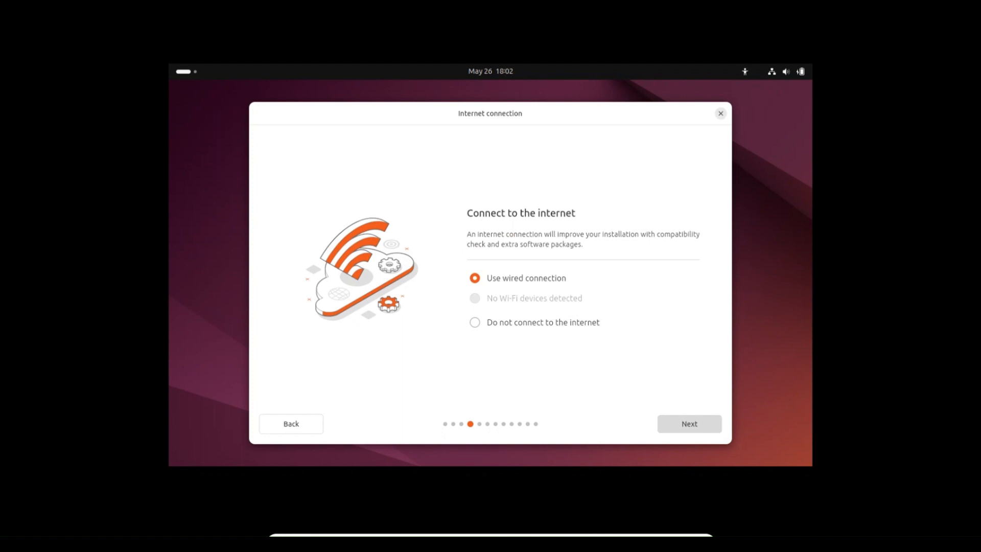
Proceed through the installer with the wired connection, Install Ubuntu, Interactive installation and the Default selection of apps.
{"action": "left_click", "coordinate": [689, 424]}
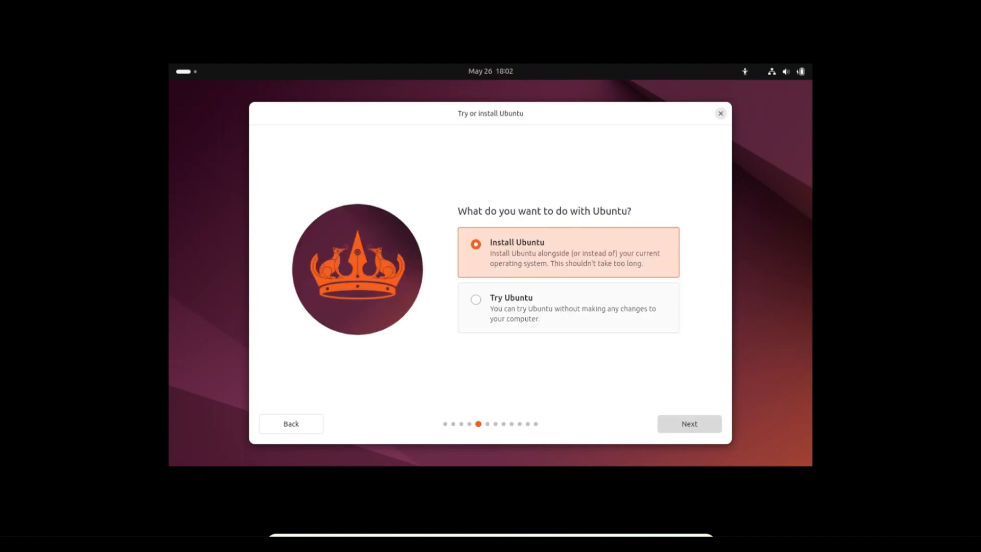
{"action": "left_click", "coordinate": [689, 424]}
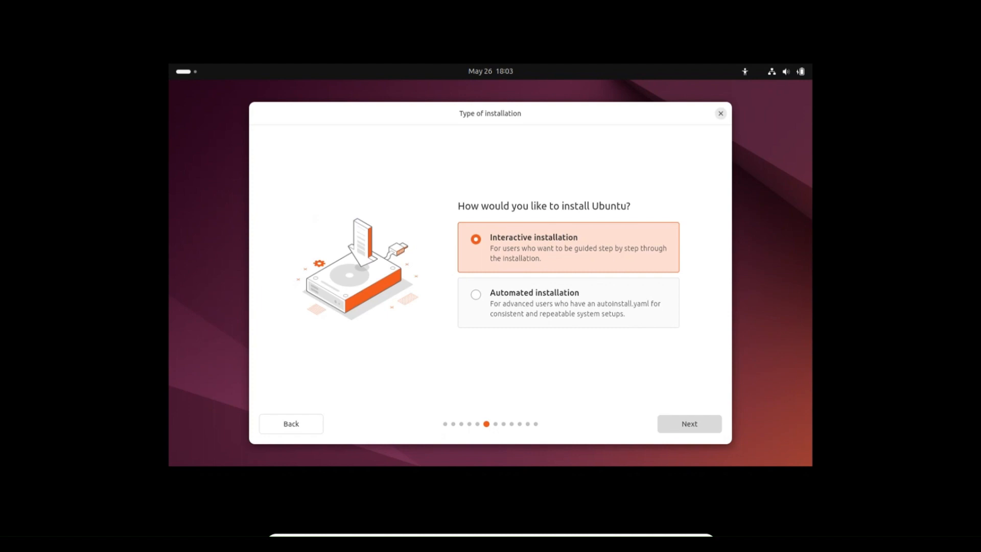
{"action": "left_click", "coordinate": [690, 423]}
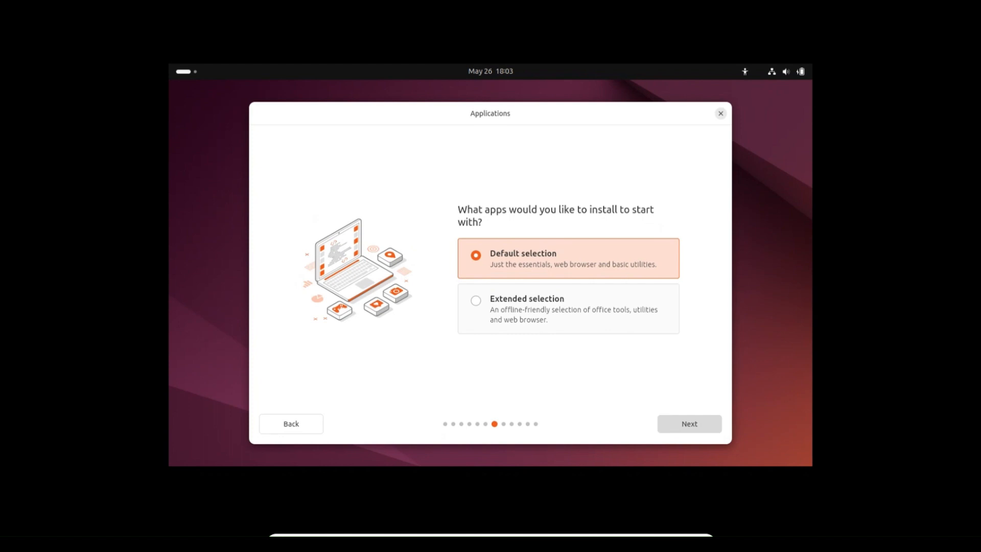
{"action": "left_click", "coordinate": [690, 423]}
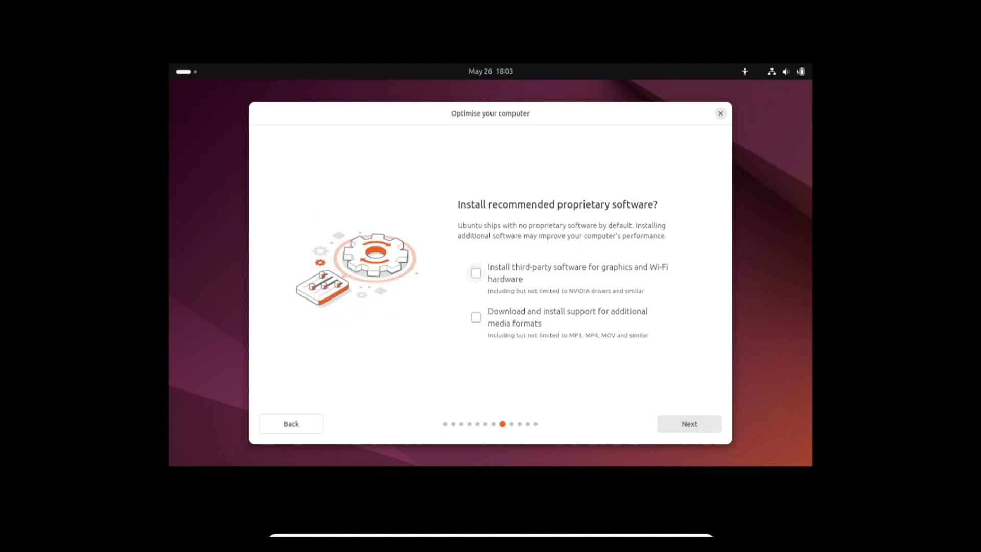
Include third-party graphics and Wi-Fi software and additional media format support, and accept erasing the disk to install Ubuntu.
{"action": "left_click", "coordinate": [475, 273]}
{"action": "left_click", "coordinate": [476, 317]}
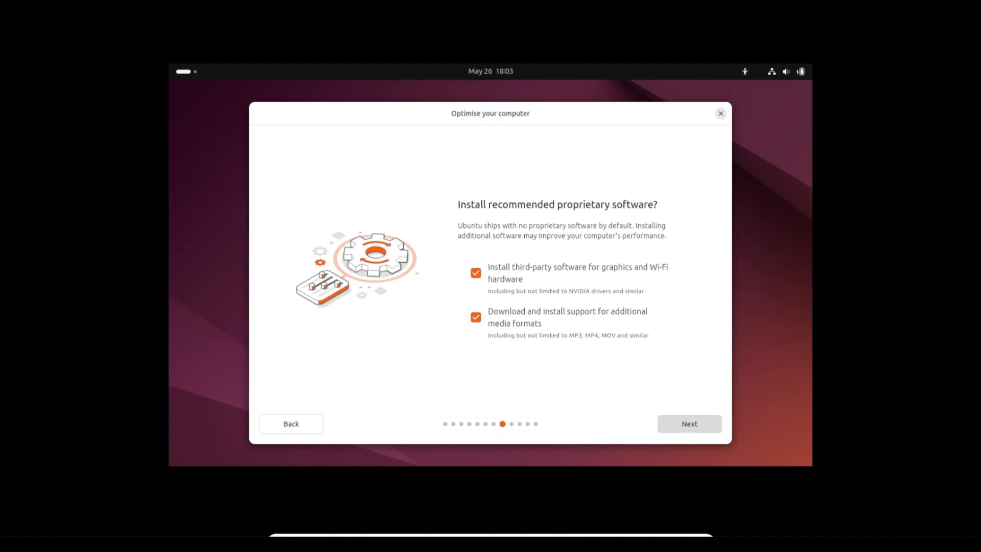
{"action": "left_click", "coordinate": [690, 423]}
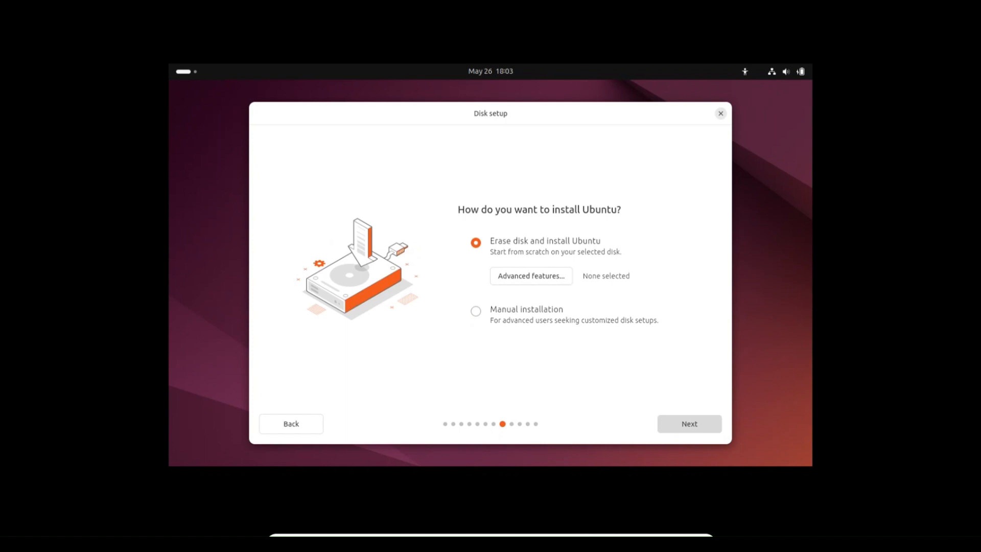
{"action": "left_click", "coordinate": [689, 424]}
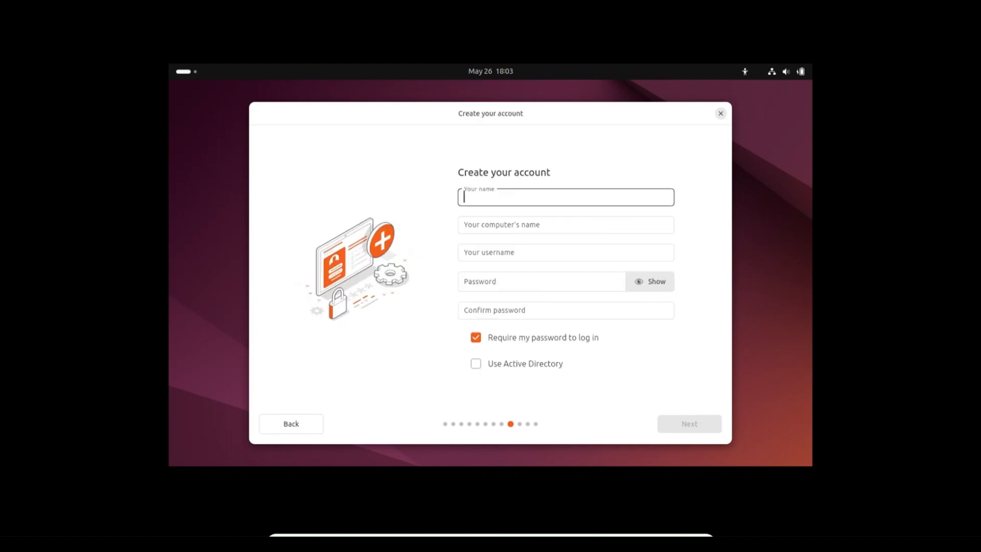
Enter linux as the account's name, keeping the computer name and username derived from it.
{"action": "type", "text": "hi"}
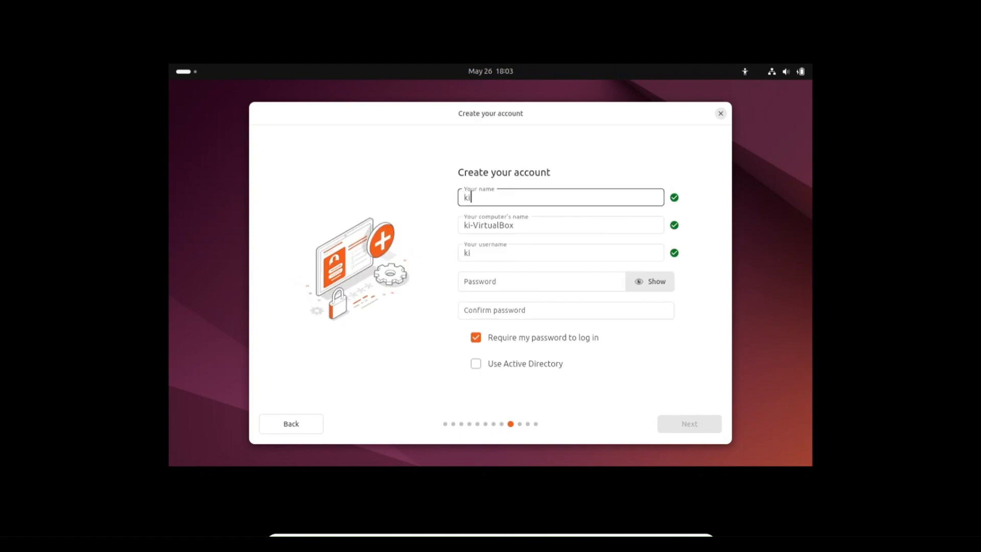
{"action": "key", "text": "BackSpace"}
{"action": "key", "text": "BackSpace"}
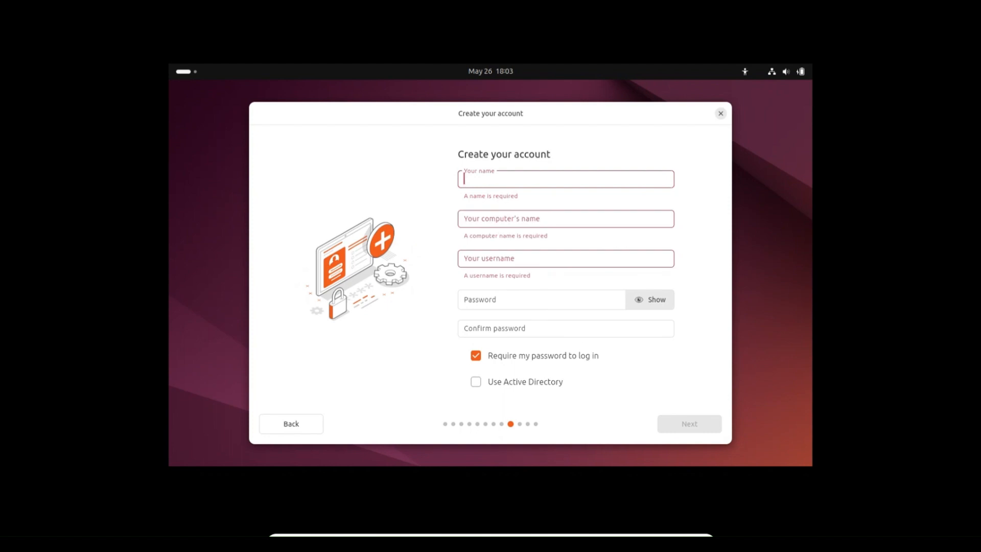
{"action": "type", "text": "linux"}
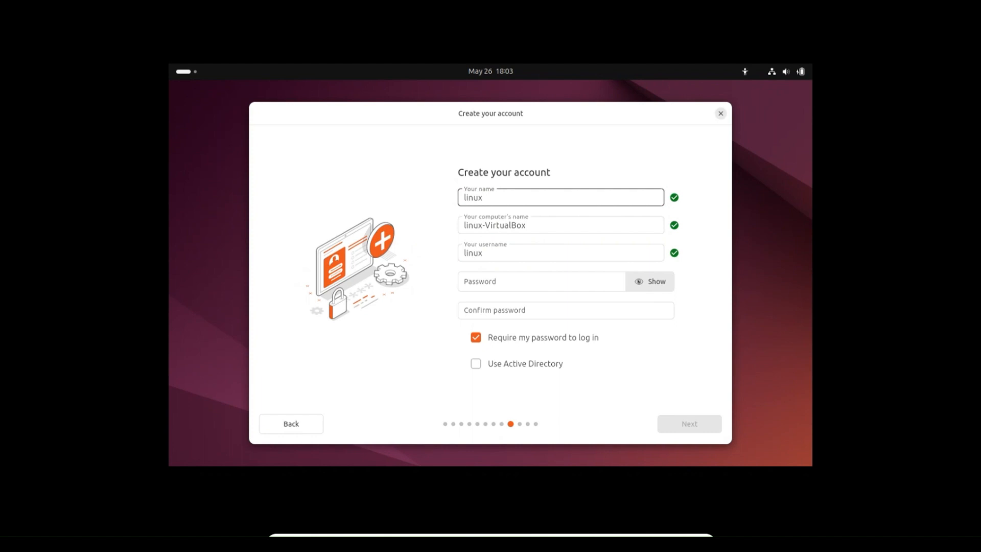
Enter the account password, make it readable, and repeat it in the confirmation field.
{"action": "left_click", "coordinate": [466, 281]}
{"action": "type", "text": "•••"}
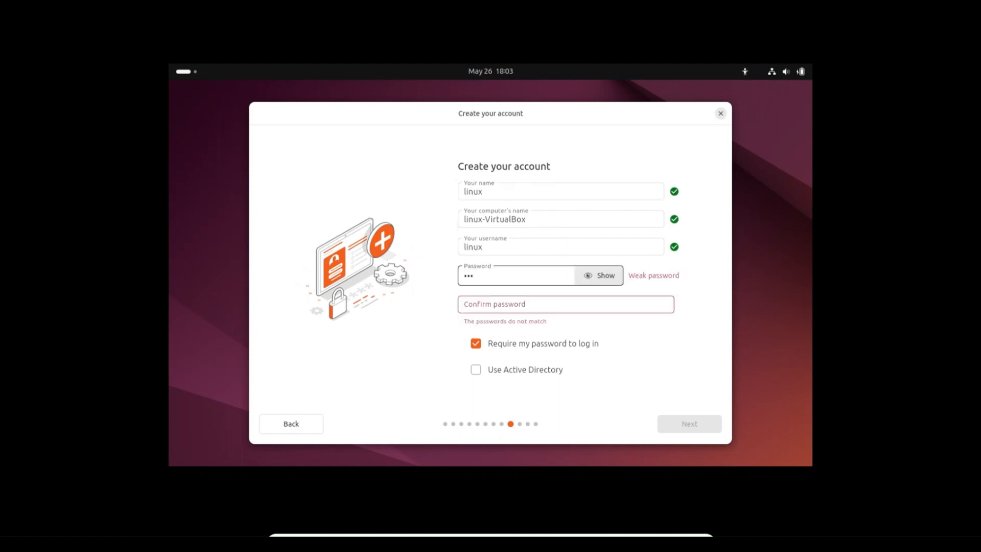
{"action": "type", "text": "•"}
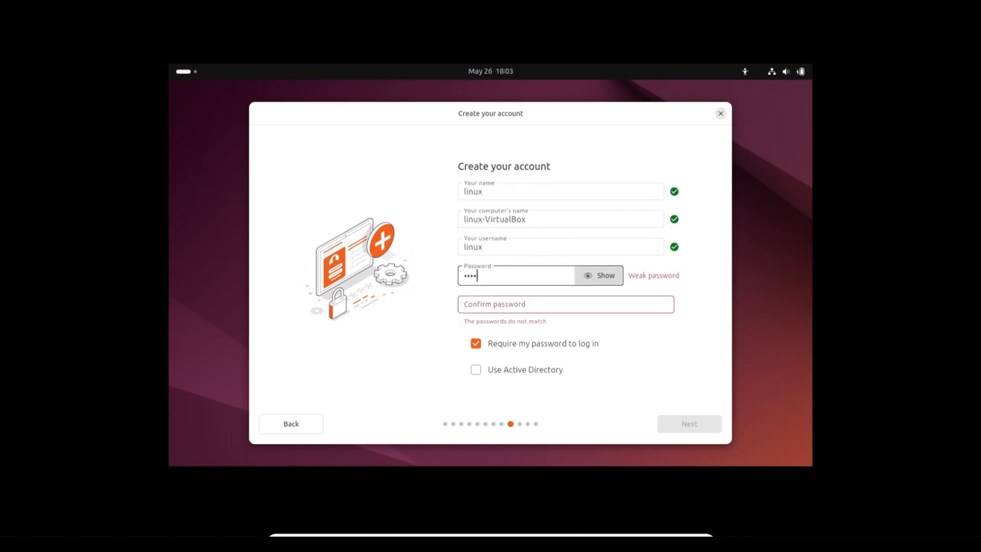
{"action": "left_click", "coordinate": [599, 275]}
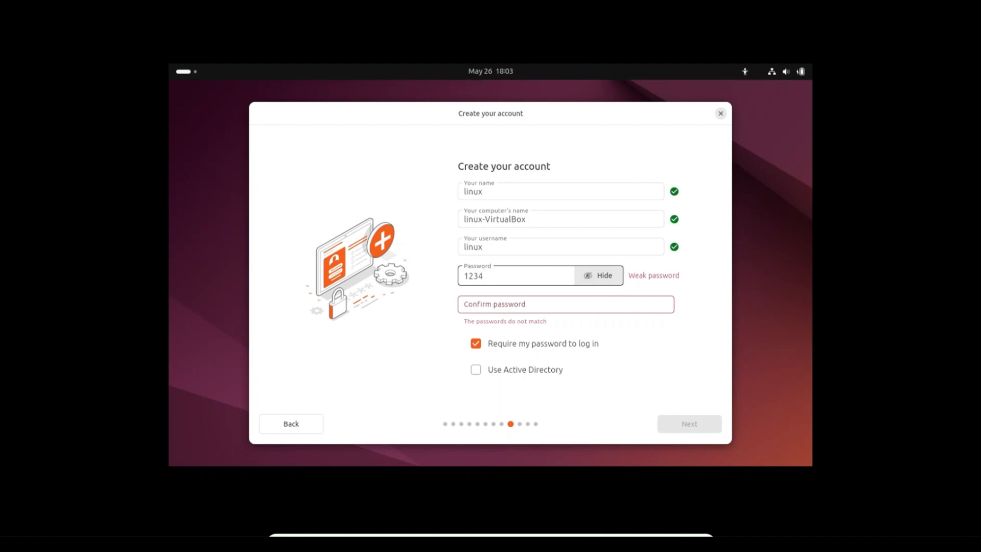
{"action": "left_click", "coordinate": [495, 304]}
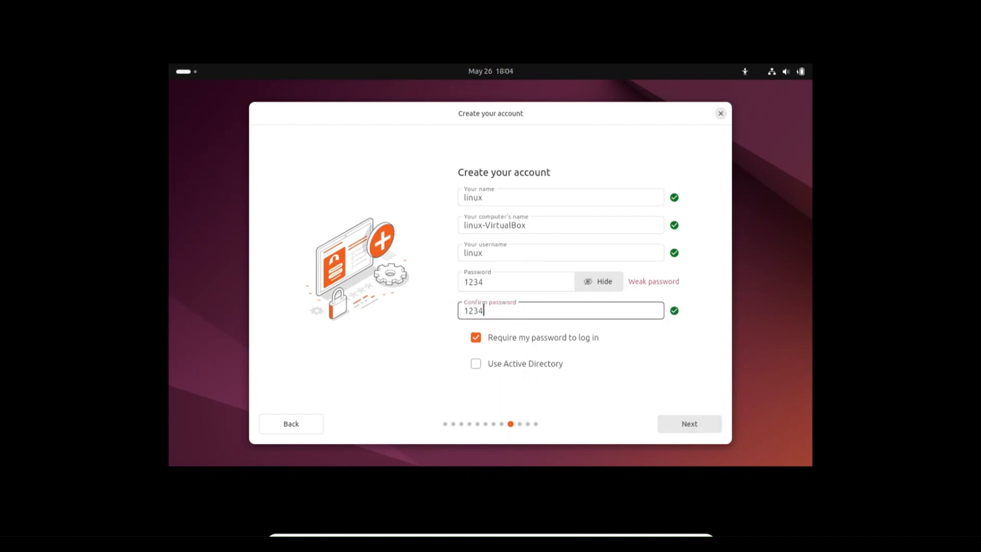
Extend the account password to a stronger one and update its confirmation to match.
{"action": "key", "text": "shift+Tab"}
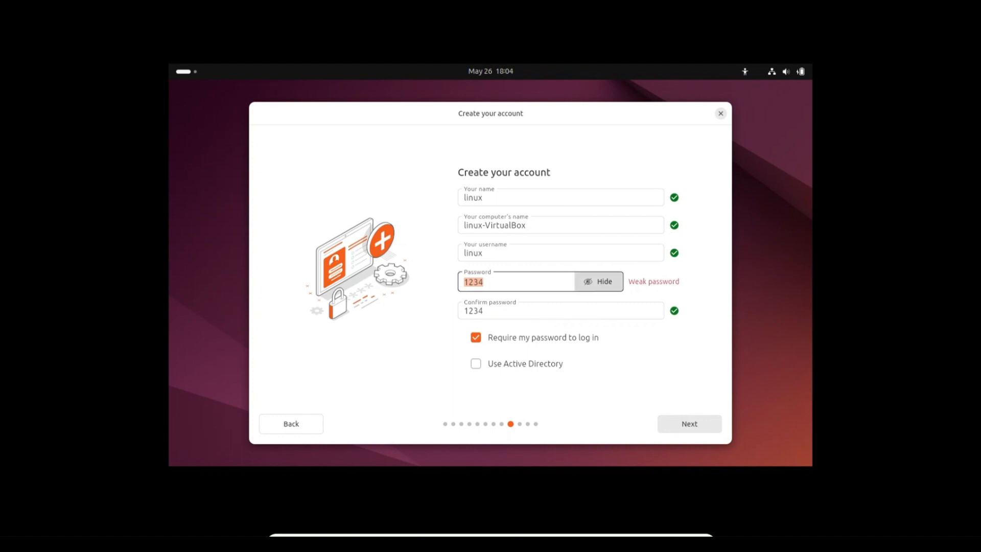
{"action": "left_click", "coordinate": [485, 282]}
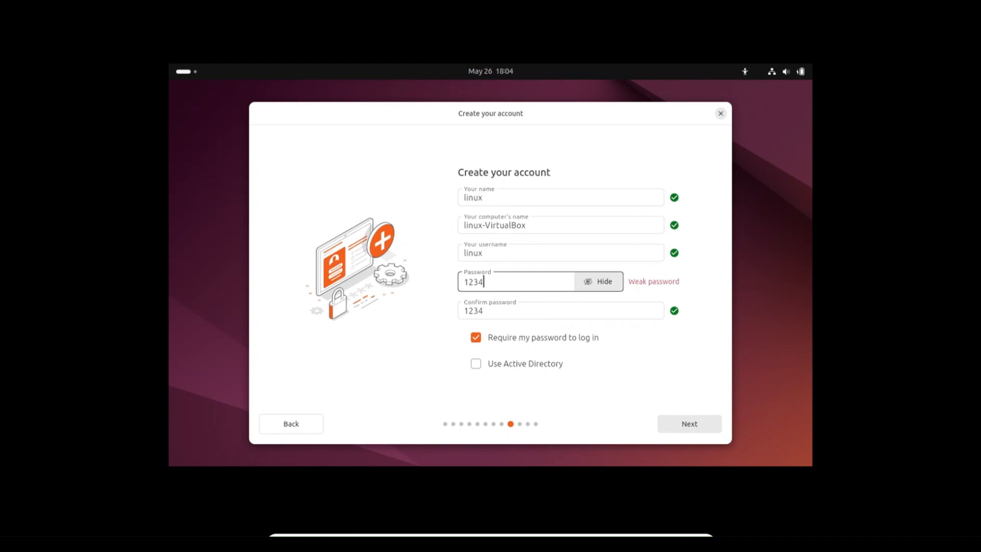
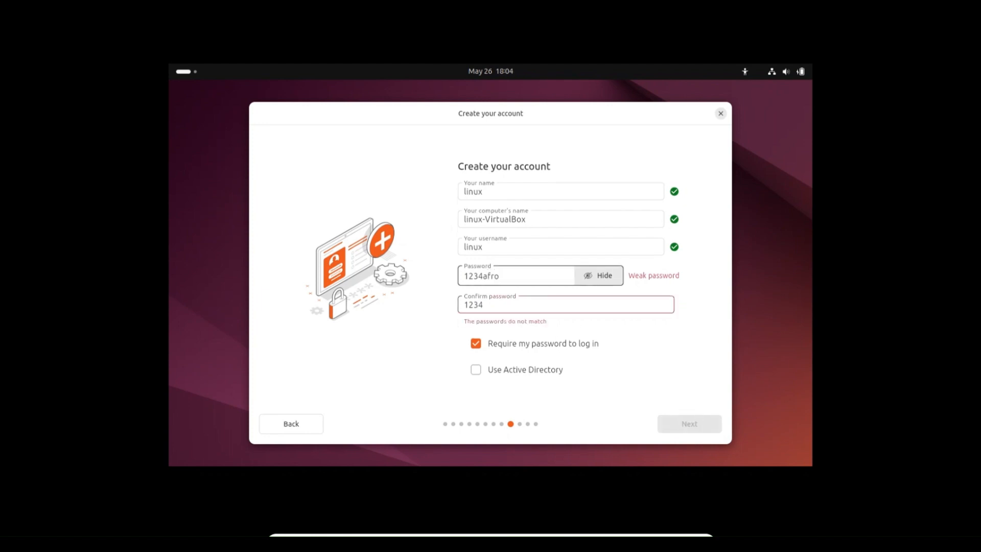
{"action": "key", "text": "BackSpace"}
{"action": "key", "text": "Tab"}
{"action": "key", "text": "Right"}
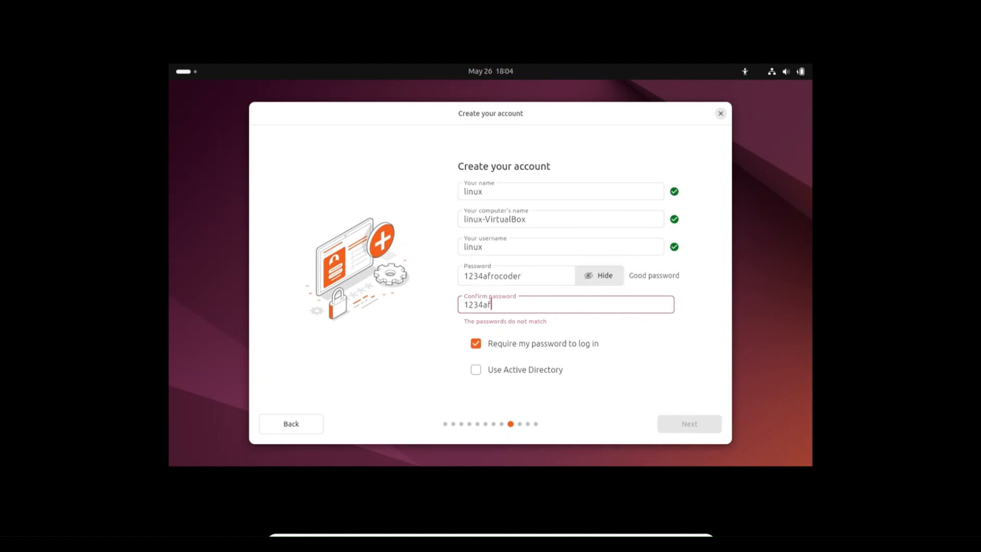
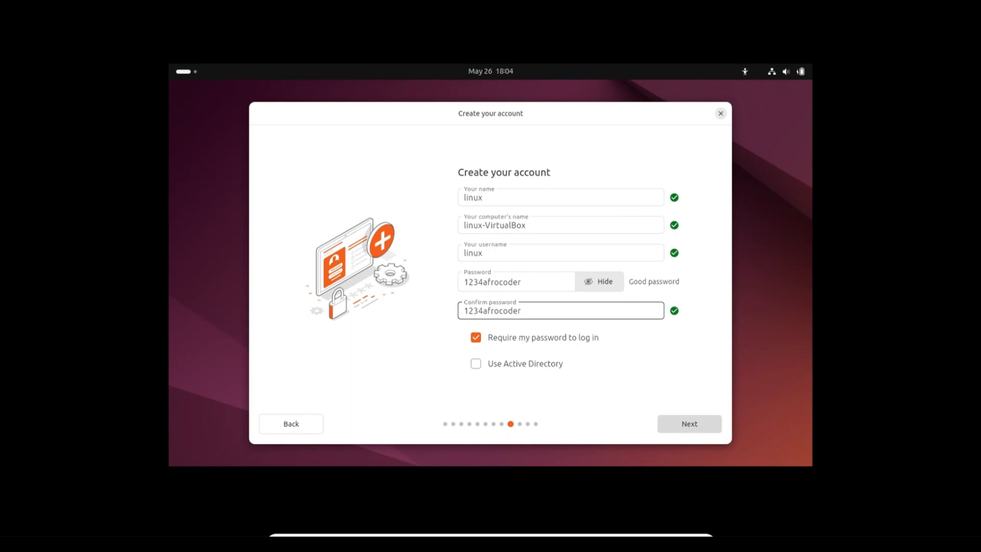
Submit the account details, accept the Africa/Addis Ababa timezone, and start the installation with the reviewed choices.
{"action": "left_click", "coordinate": [689, 423]}
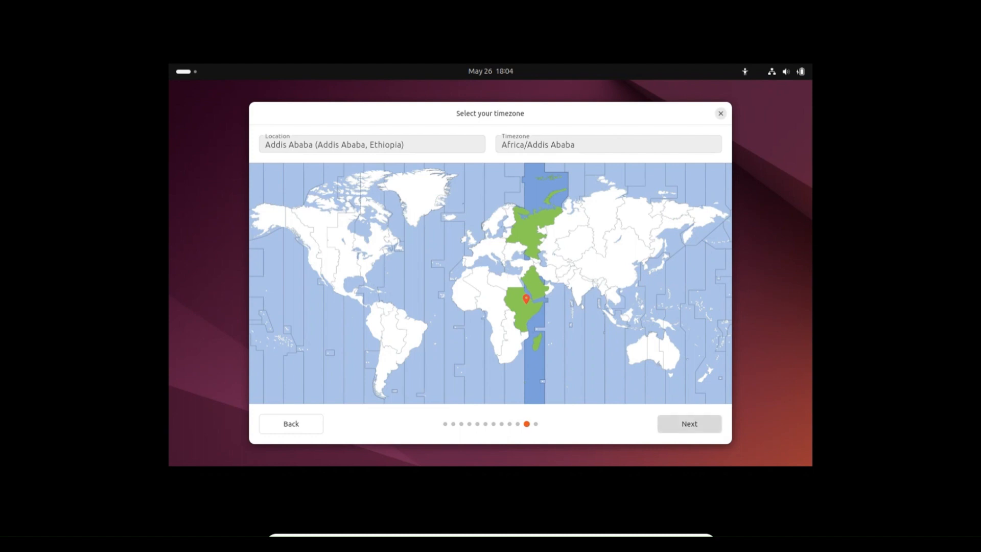
{"action": "left_click", "coordinate": [689, 424]}
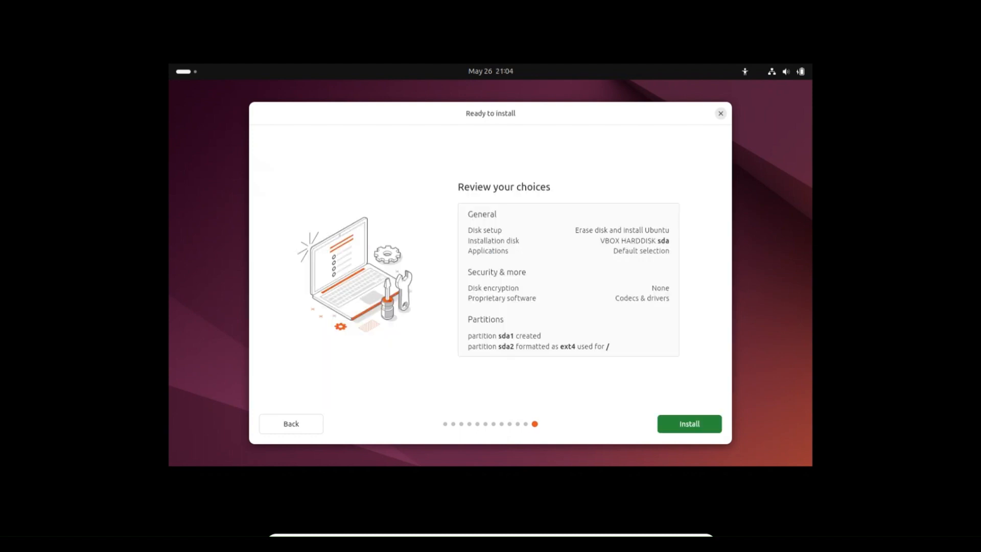
{"action": "left_click", "coordinate": [689, 424]}
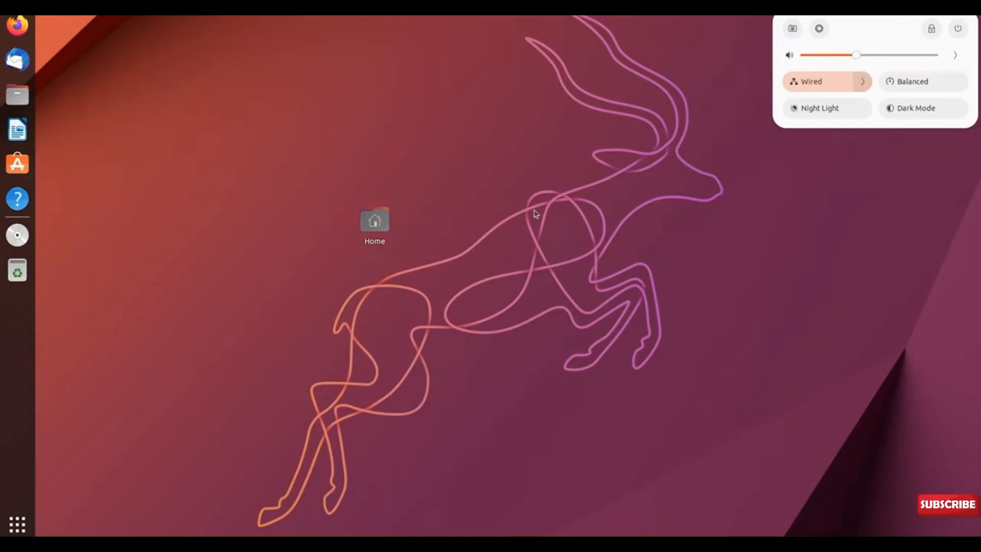
Dismiss the open system menu and move the Home folder to the desktop's lower-right corner.
{"action": "left_click", "coordinate": [505, 317]}
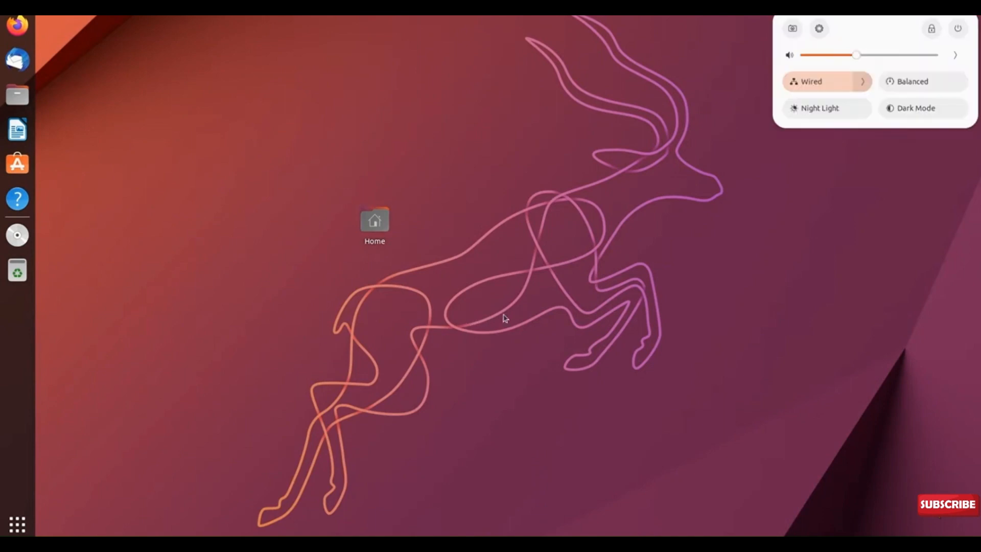
{"action": "left_click", "coordinate": [505, 318]}
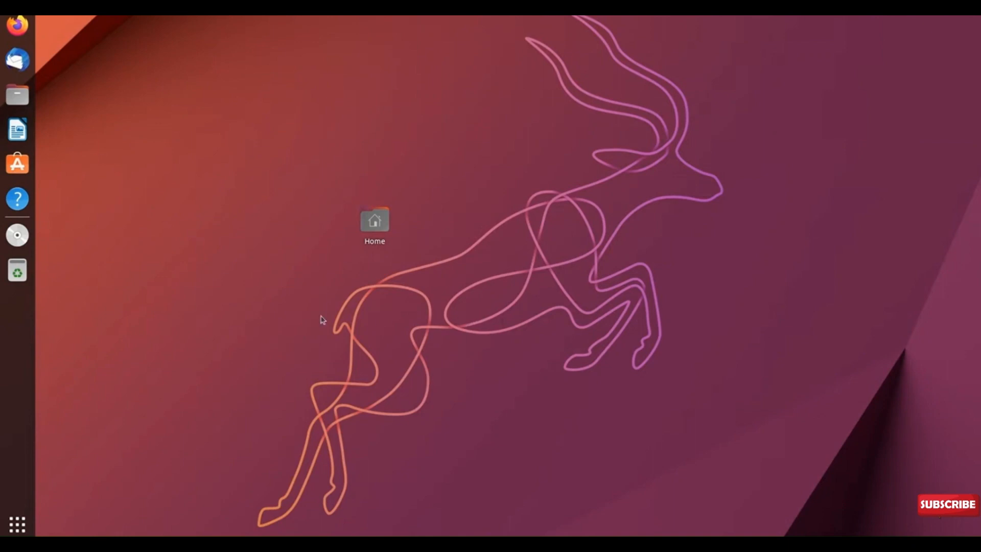
{"action": "left_click_drag", "start_coordinate": [367, 217], "coordinate": [54, 38]}
{"action": "left_click_drag", "start_coordinate": [369, 222], "coordinate": [717, 332]}
{"action": "left_click_drag", "start_coordinate": [716, 343], "coordinate": [962, 503]}
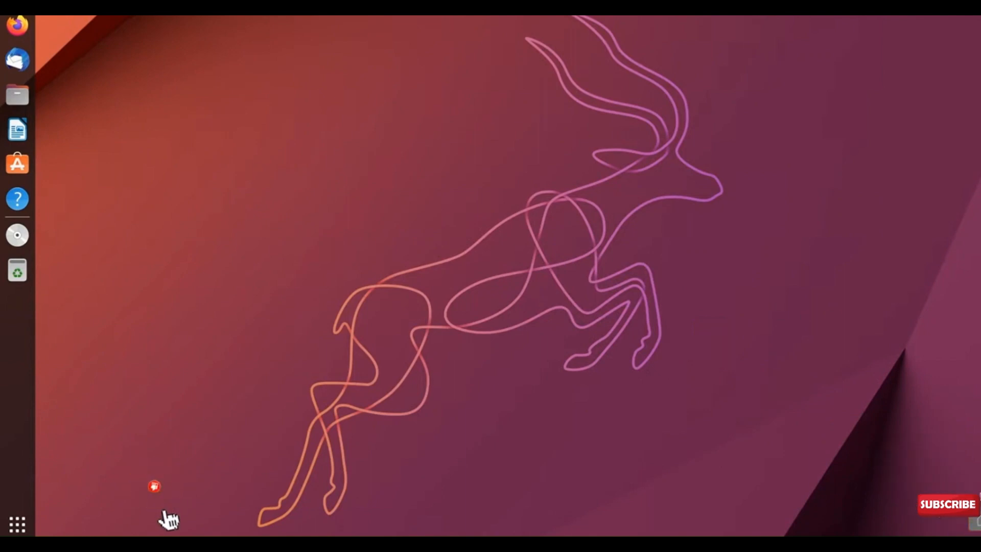
Open a terminal in the Desktop folder and move its window towards the middle of the desktop.
{"action": "right_click", "coordinate": [96, 171]}
{"action": "left_click", "coordinate": [151, 290]}
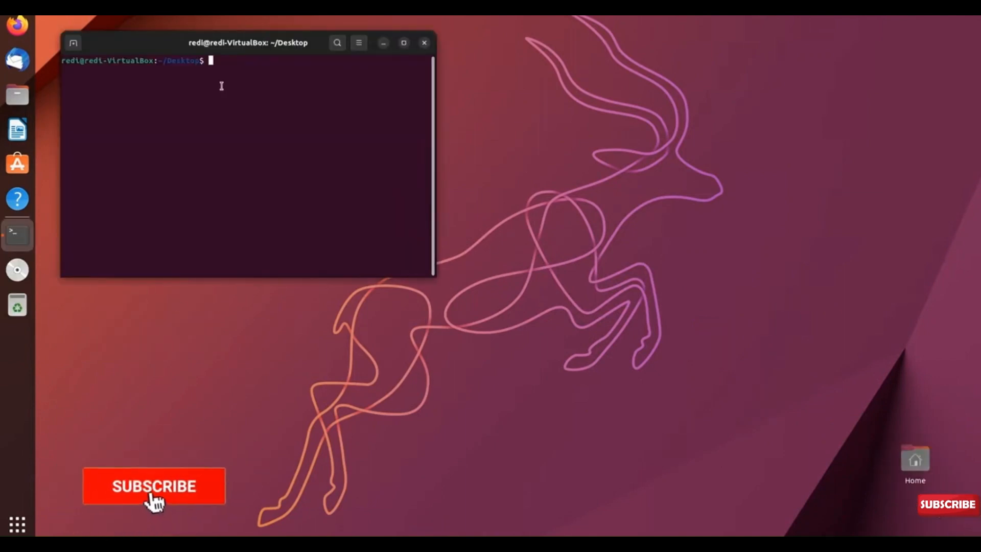
{"action": "left_click_drag", "start_coordinate": [194, 44], "coordinate": [392, 99]}
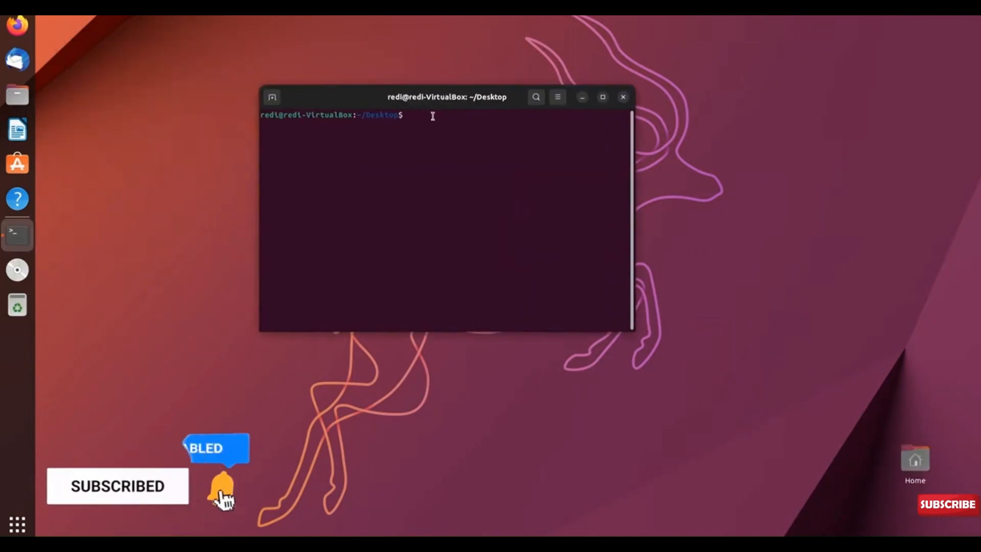
List the Desktop folder's contents with ls, clear the terminal, and run ls again.
{"action": "type", "text": "ls"}
{"action": "key", "text": "Return"}
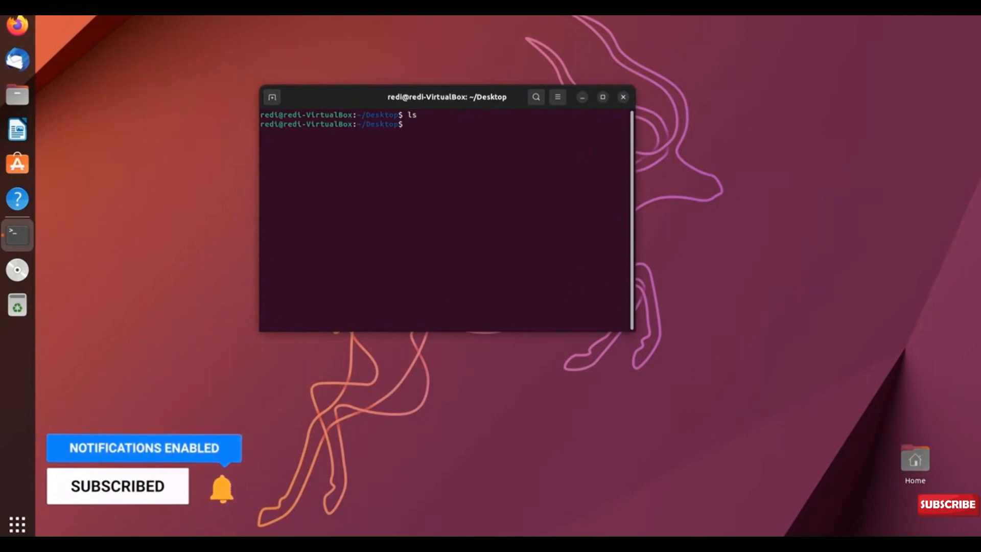
{"action": "key", "text": "ctrl+l"}
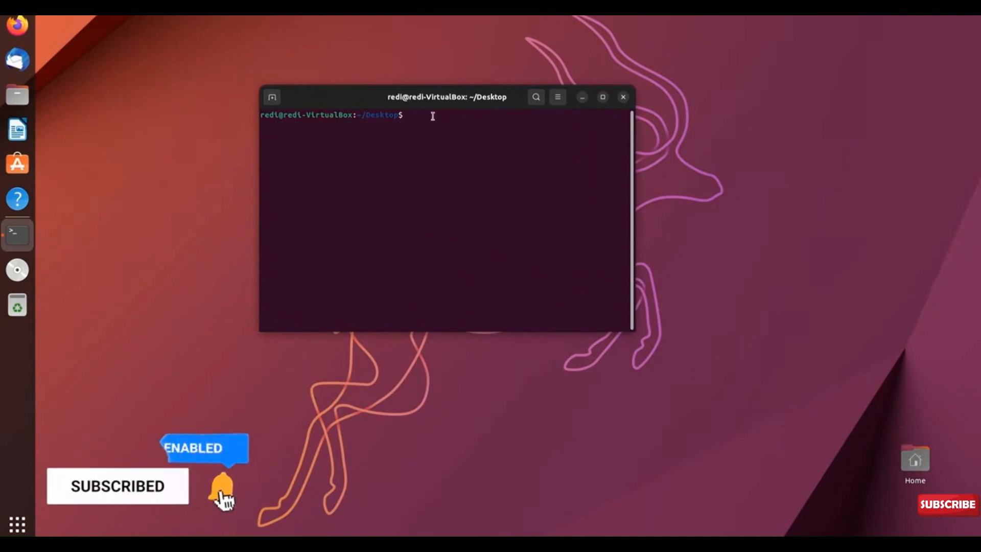
{"action": "type", "text": "ls"}
{"action": "key", "text": "Return"}
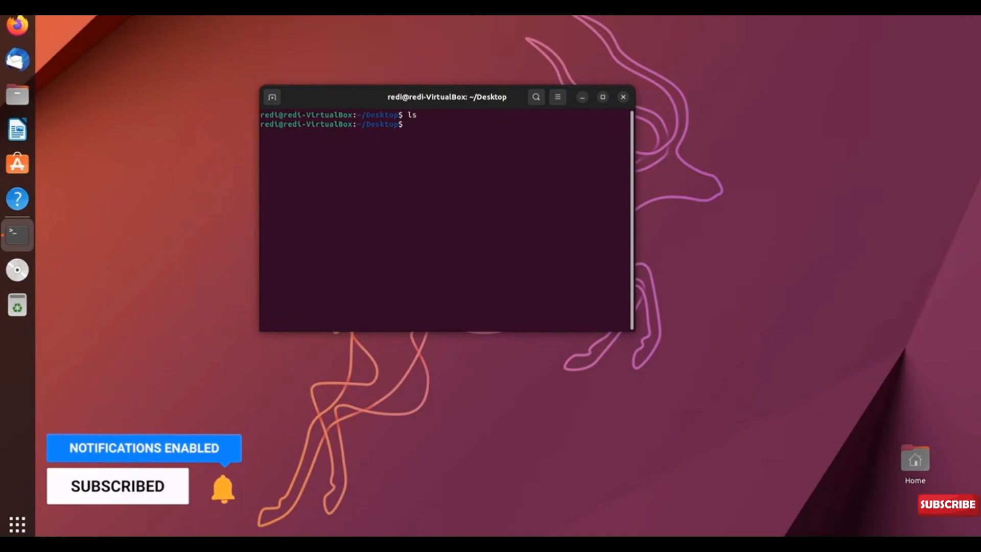